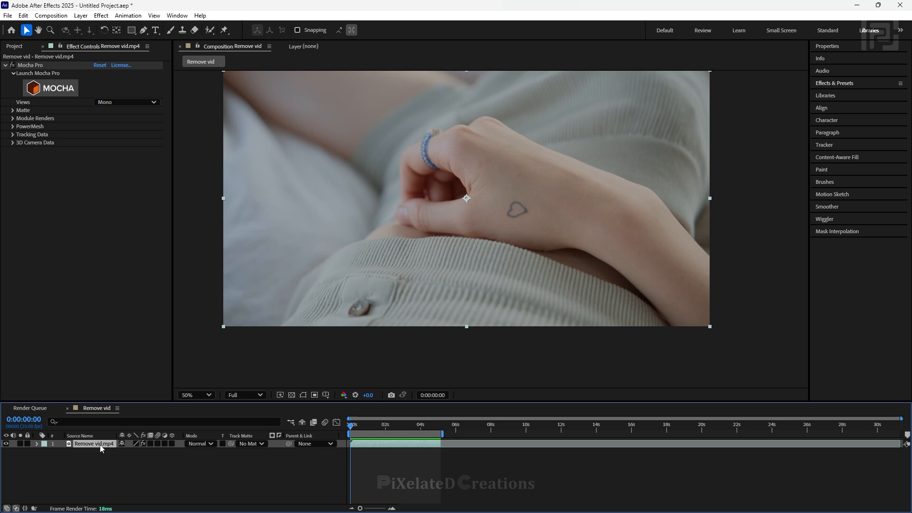
Search the effects library for "mocha", and launch the Mocha Pro interface from the effect on the Remove vid.mp4 layer
left_click(832, 84)
left_click(849, 94)
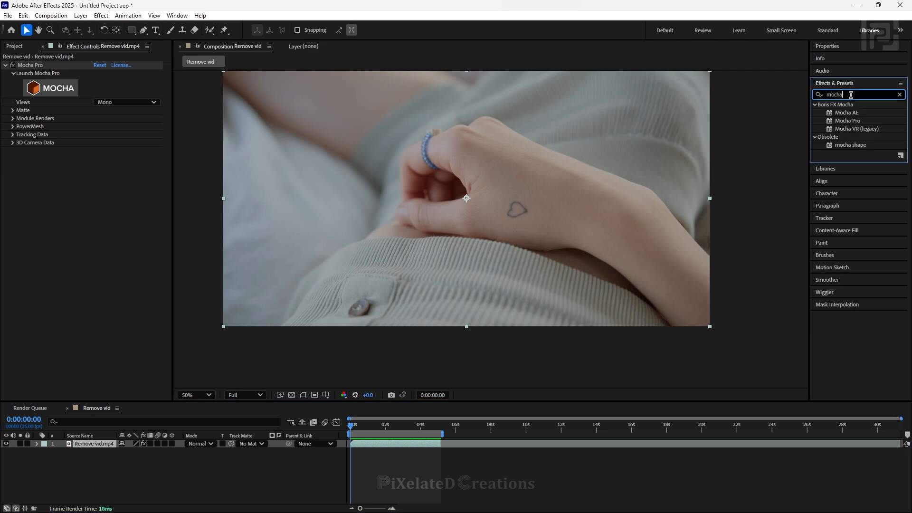
left_click(850, 114)
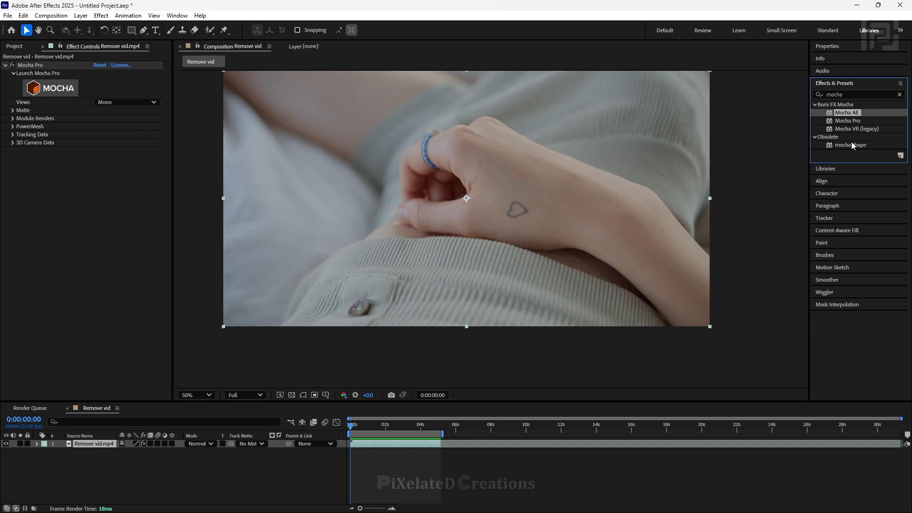
left_click(118, 216)
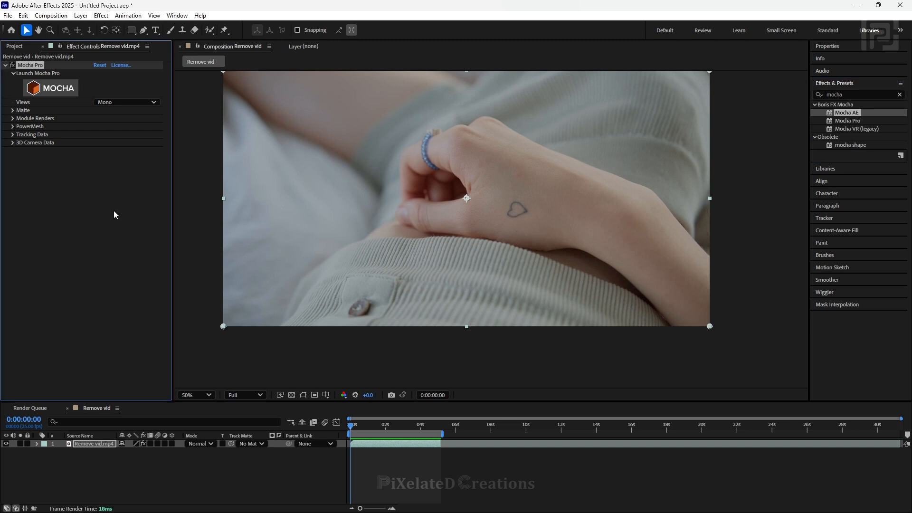
left_click(55, 92)
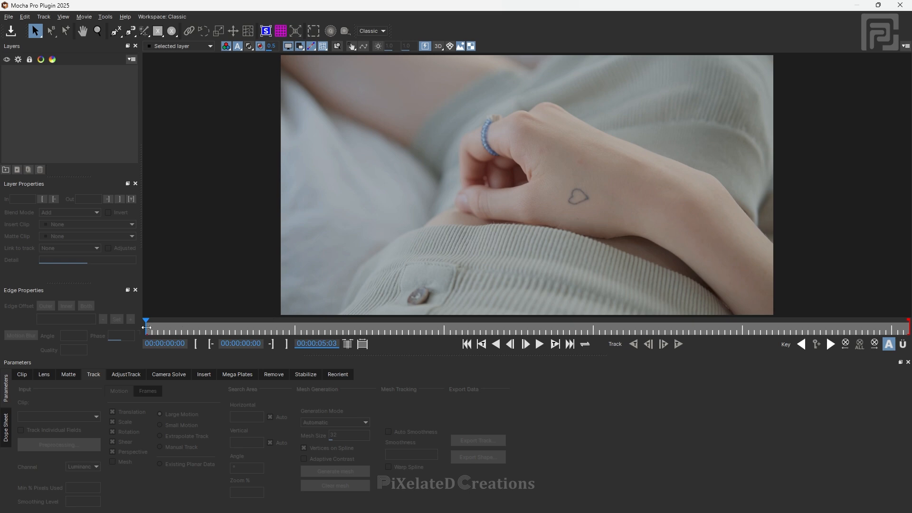
Disable the clip's Host Format option so the timeline is numbered in frames, and return to the tracking settings
mouse_move(146, 329)
left_mouse_down()
mouse_move(320, 340)
mouse_move(909, 336)
mouse_move(491, 339)
mouse_move(152, 332)
mouse_move(569, 325)
mouse_move(151, 323)
left_mouse_up()
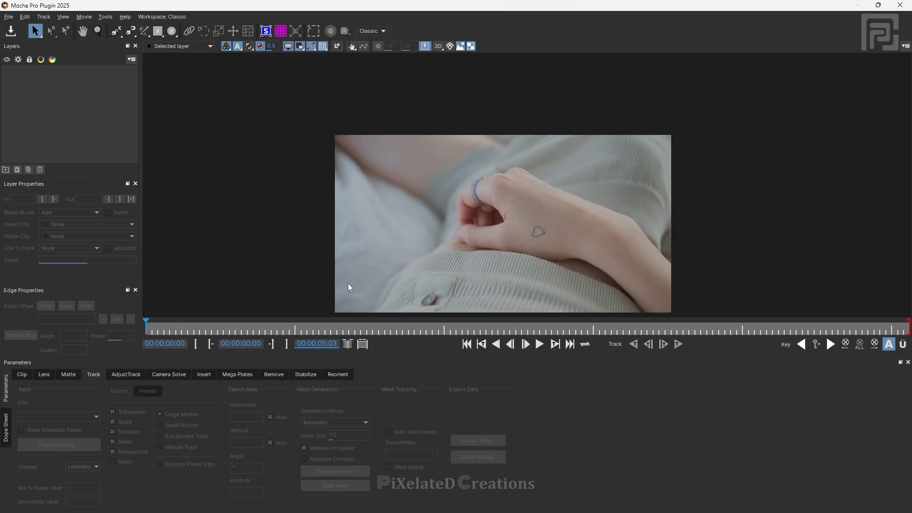
scroll(488, 236, "up", 2)
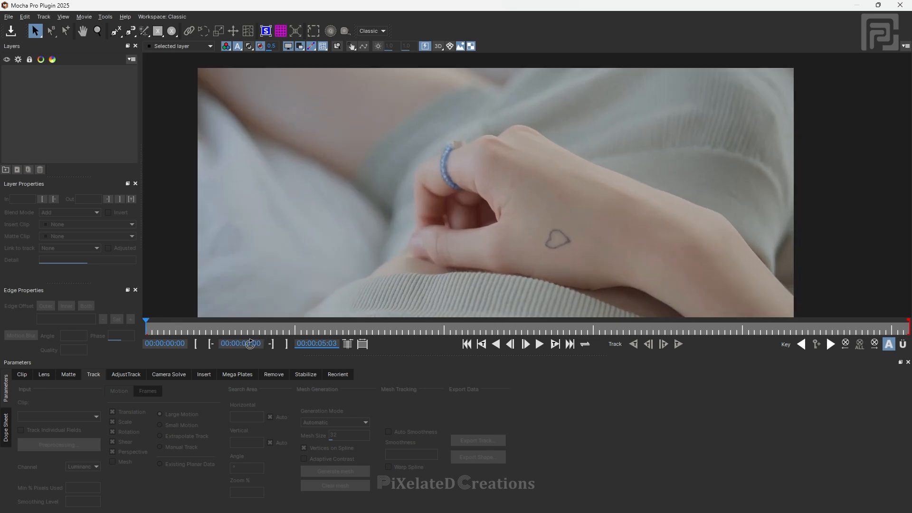
left_click(22, 375)
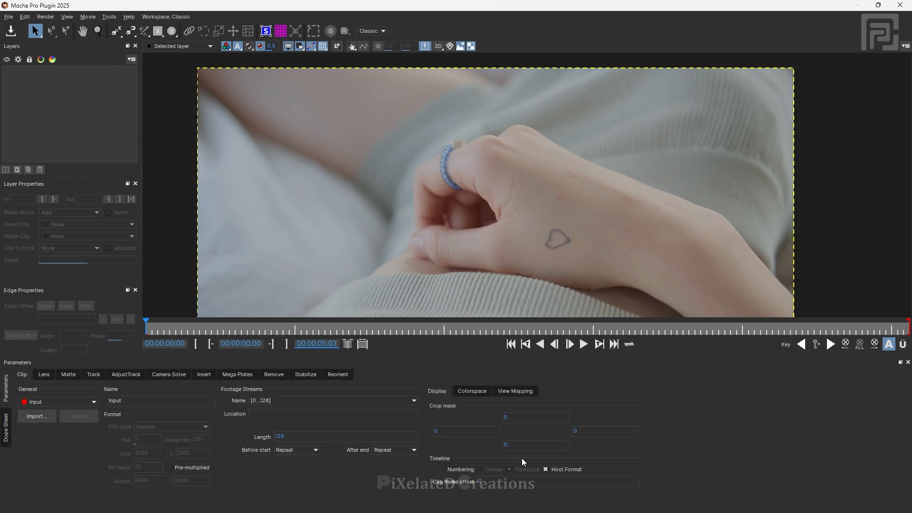
left_click(566, 469)
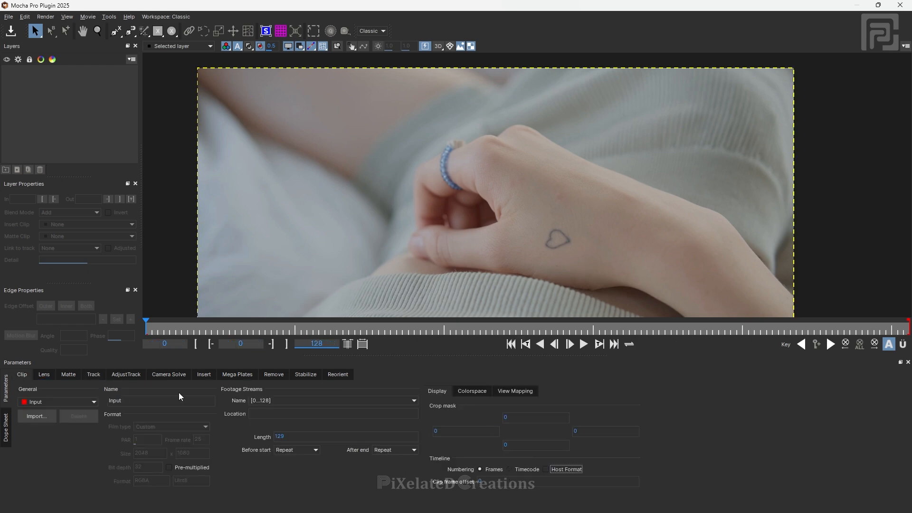
left_click(98, 374)
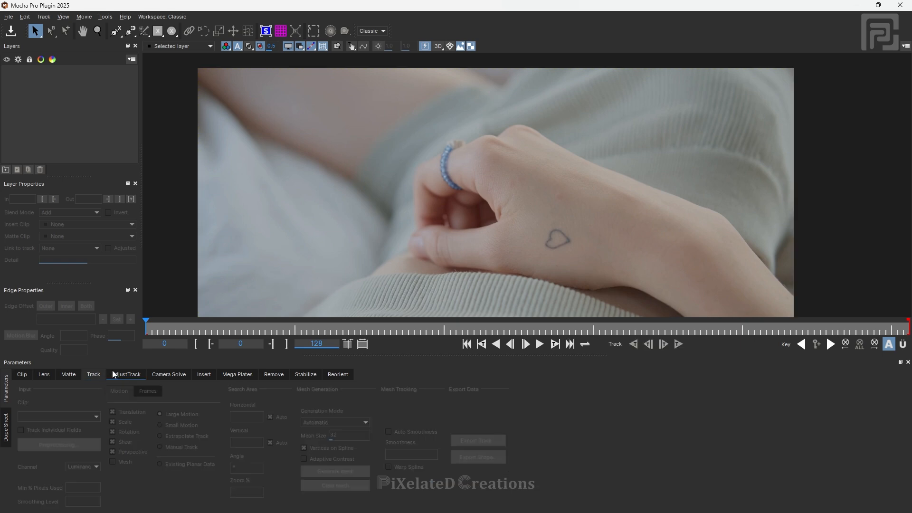
Draw a closed X-spline loosely around the whole hand and wrist on the first frame
scroll(551, 198, "up", 3)
scroll(511, 206, "down", 4)
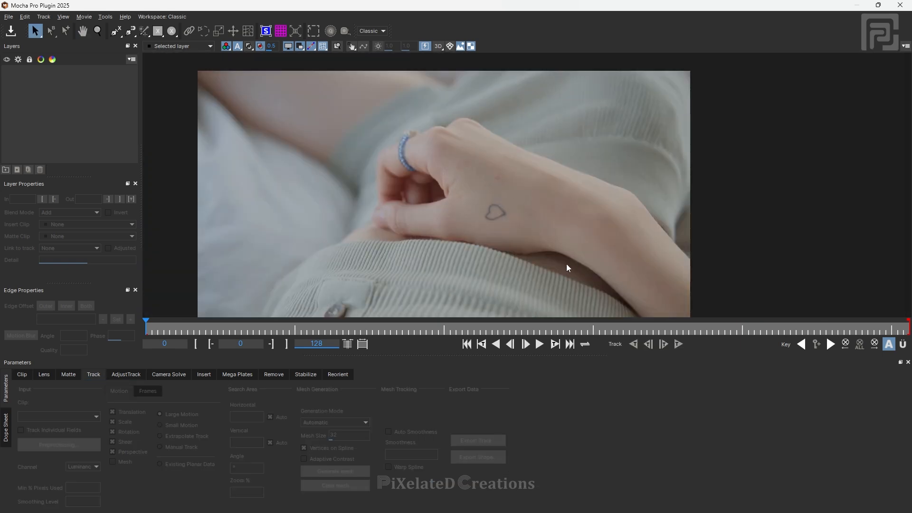
left_click(116, 33)
left_click(535, 271)
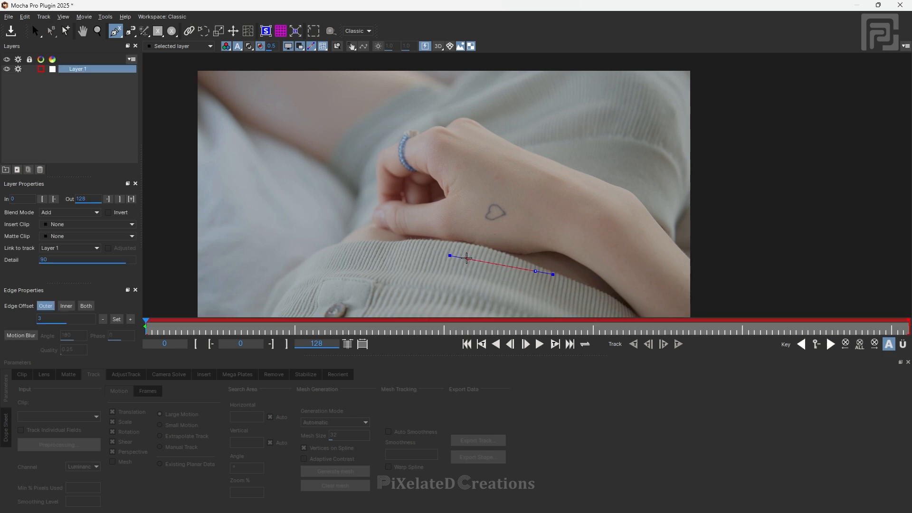
left_click(467, 249)
left_click(373, 244)
left_click(358, 208)
left_click(374, 145)
left_click(393, 122)
left_click(451, 113)
left_click(481, 116)
left_click(515, 138)
left_click(569, 156)
left_click(603, 170)
right_click(591, 276)
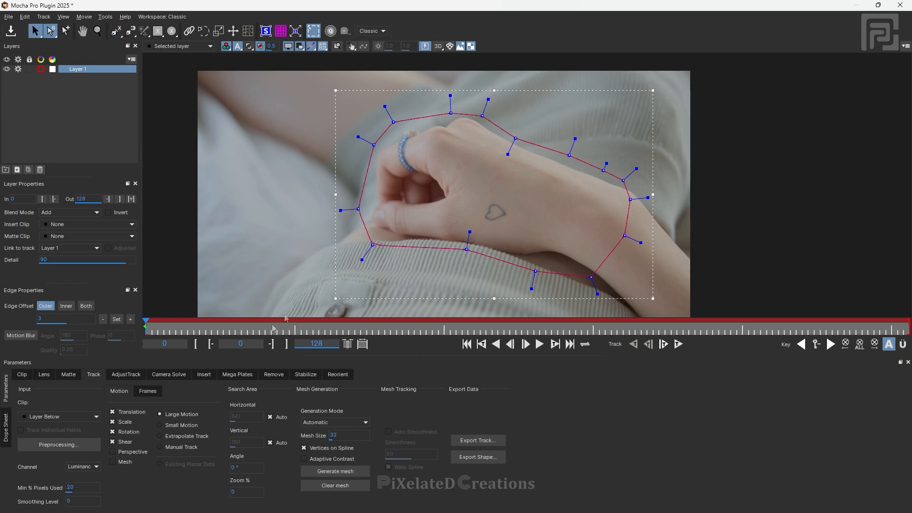
Enable Perspective motion for the hand layer and track it forwards through the clip
left_click(130, 456)
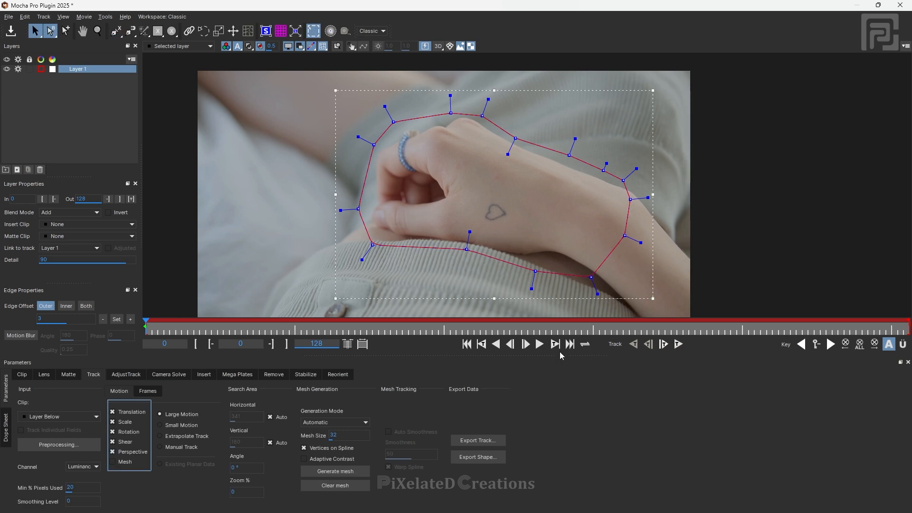
left_click(678, 344)
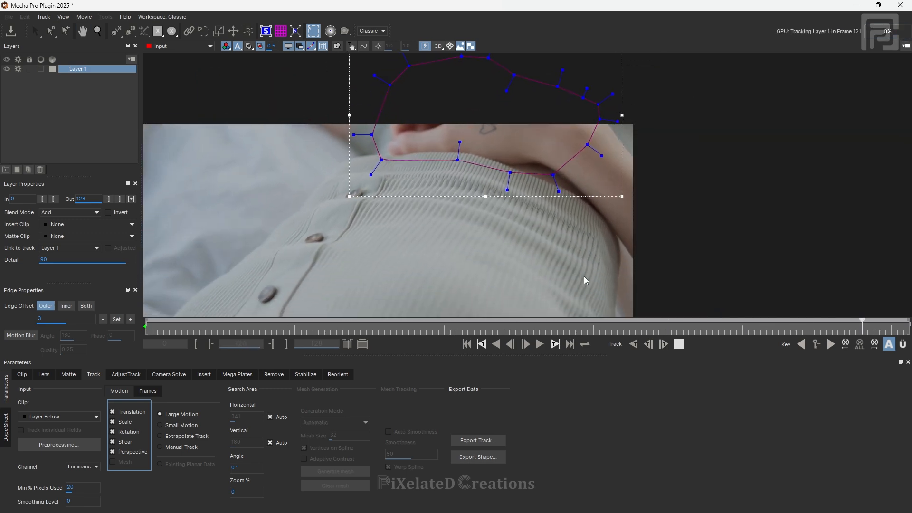
Play back the hand track in the Big Picture workspace to check it, and return to the first frame and the Classic workspace
scroll(372, 65, "up", 3)
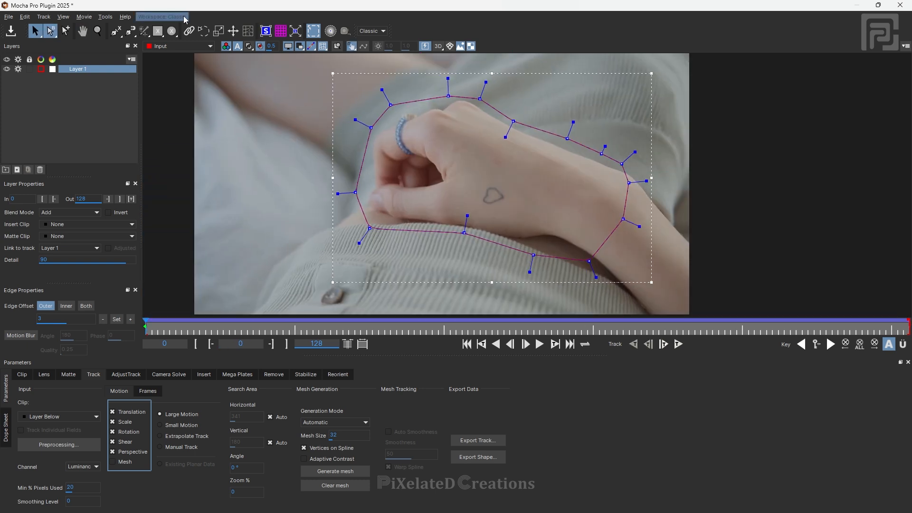
left_click(182, 16)
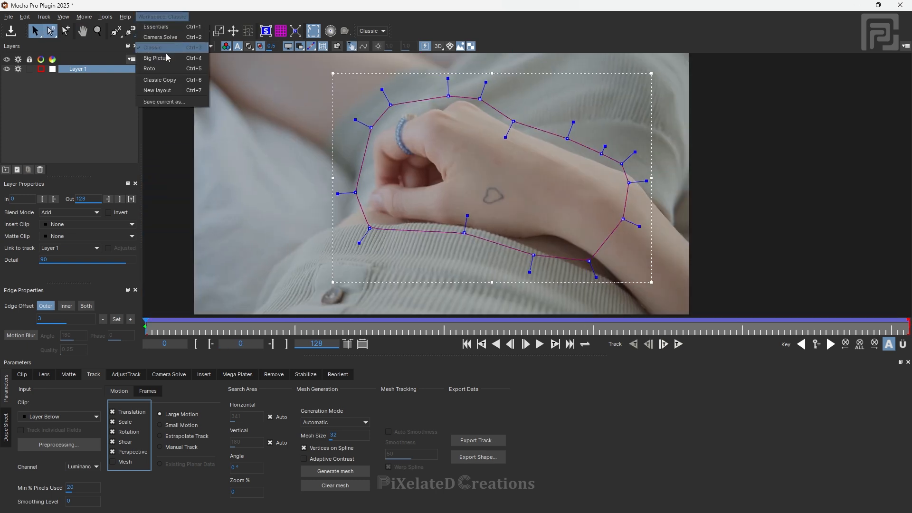
left_click(165, 58)
scroll(472, 223, "up", 2)
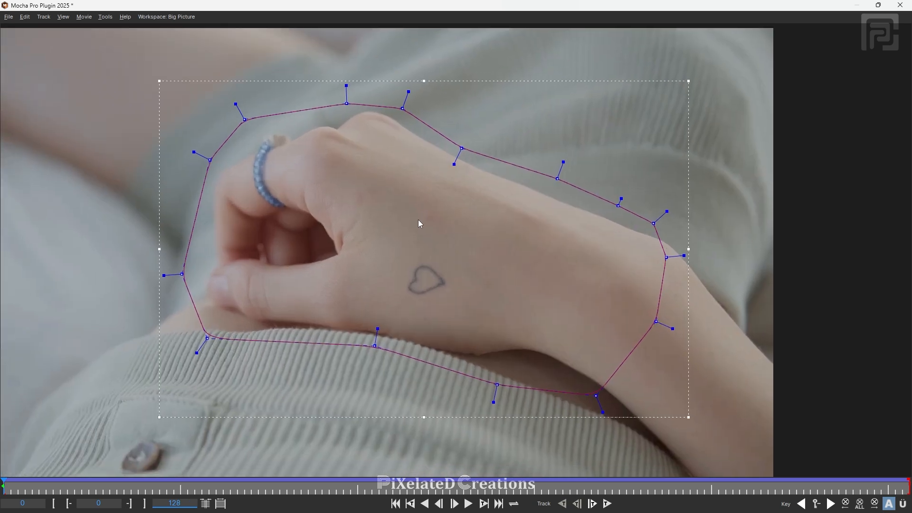
key("space")
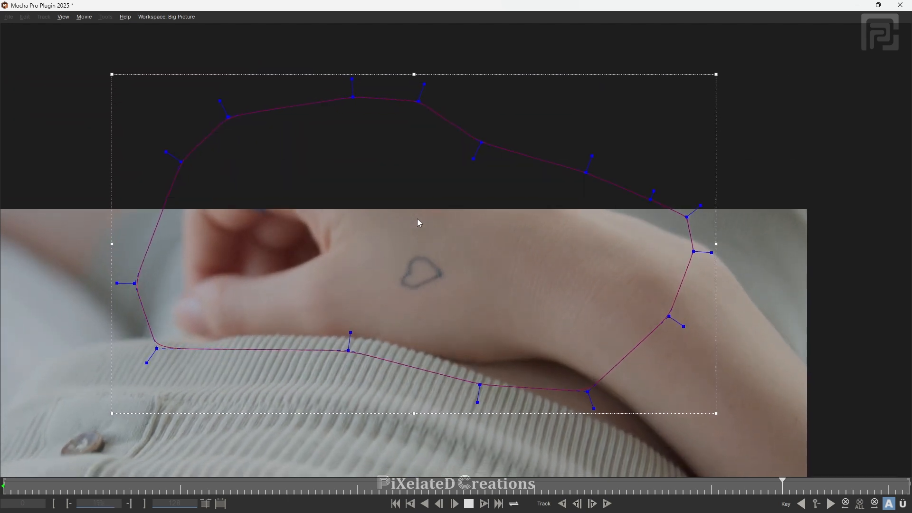
left_click(143, 483)
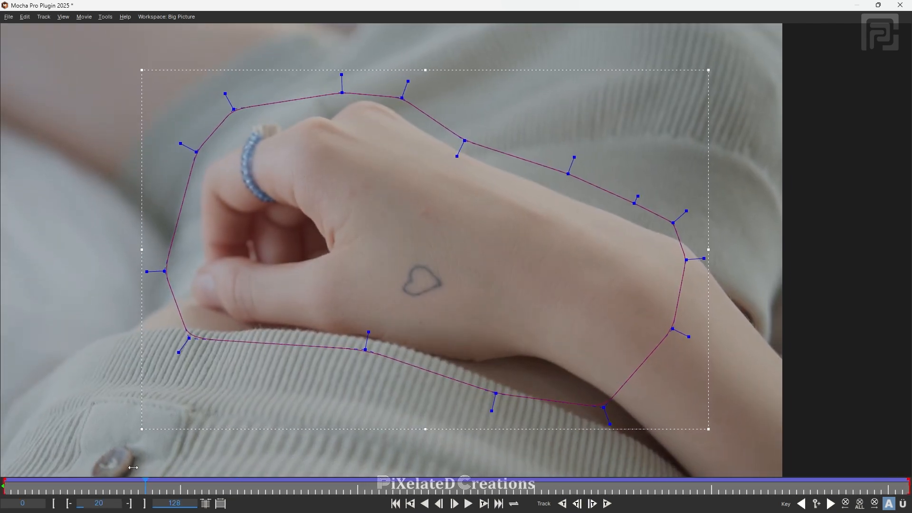
left_click_drag(133, 468, 4, 483)
left_click(169, 19)
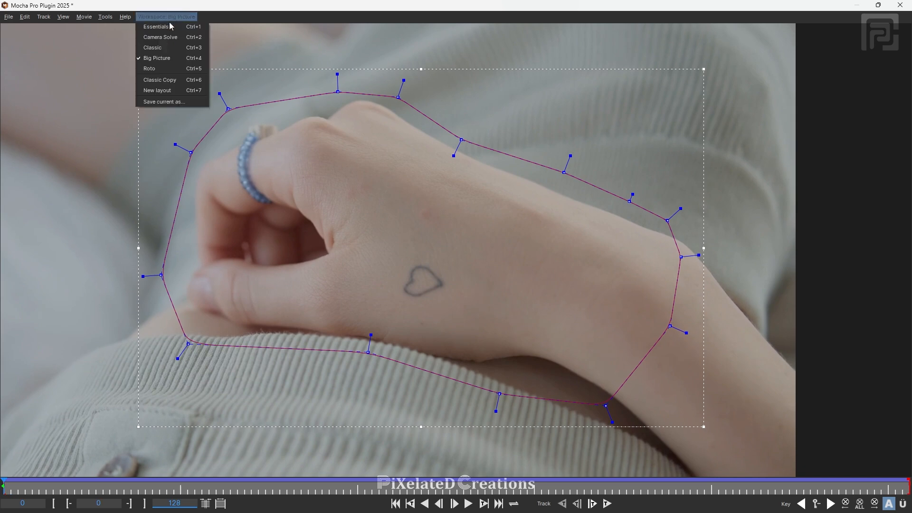
left_click(166, 49)
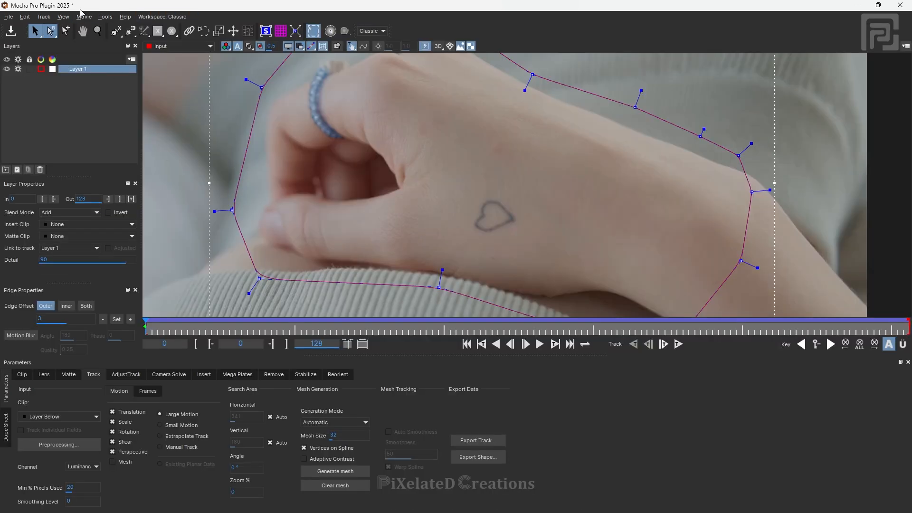
Draw a closed X-spline around the heart tattoo on the first frame as a new layer
left_click(115, 30)
scroll(481, 231, "up", 2)
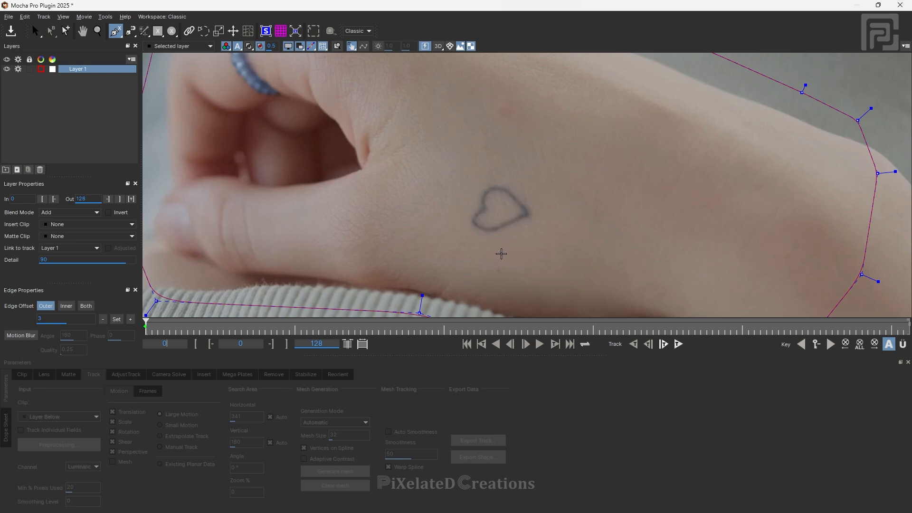
left_click(478, 248)
left_click(455, 238)
left_click(455, 202)
left_click(485, 167)
left_click(509, 166)
left_click(544, 182)
left_click(566, 215)
left_click(544, 242)
left_click(521, 252)
key("s")
Adjust the tattoo spline's left-hand points and round all its corners into a smooth outline
mouse_move(455, 200)
left_mouse_down()
mouse_move(463, 162)
mouse_move(516, 158)
mouse_move(449, 202)
left_mouse_up()
left_click_drag(455, 238, 459, 240)
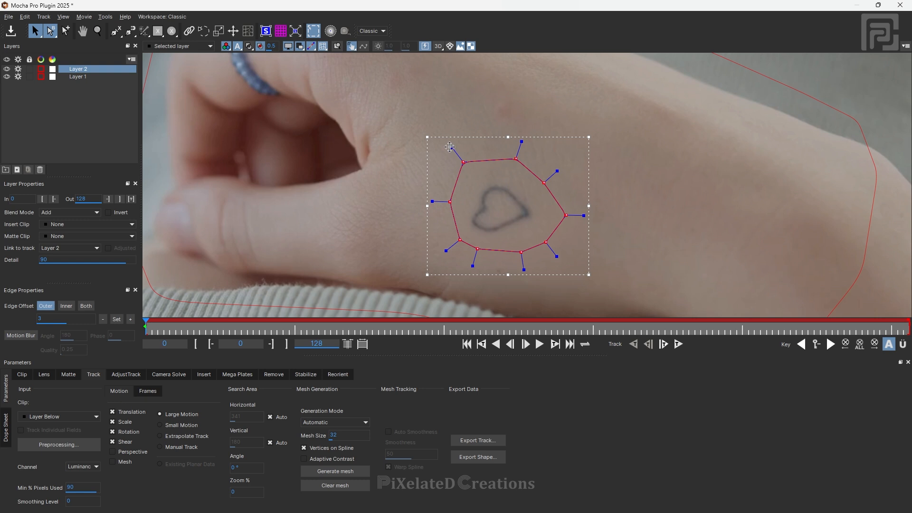
left_click_drag(449, 148, 458, 152)
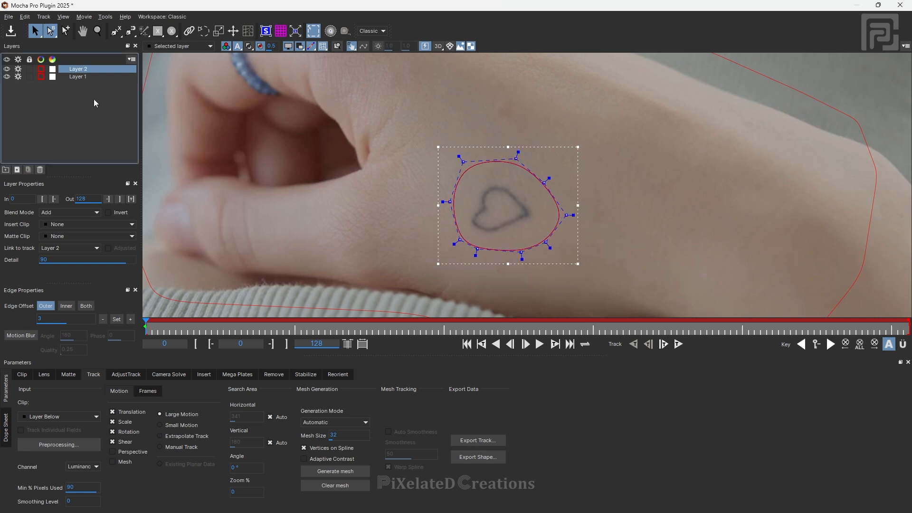
Rename the hand layer as bg and the tattoo layer as remove
left_click(78, 77)
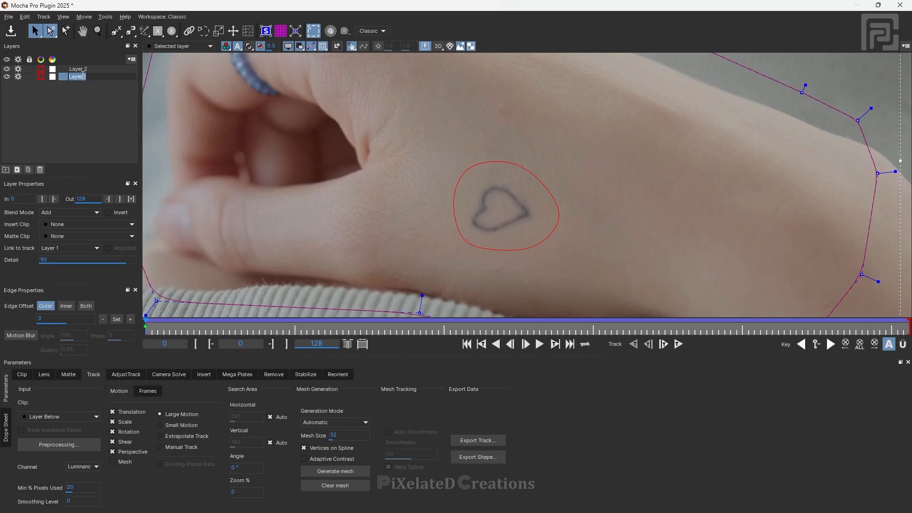
type("bg")
scroll(478, 173, "down", 4)
scroll(559, 150, "up", 2)
left_click_drag(558, 150, 532, 177)
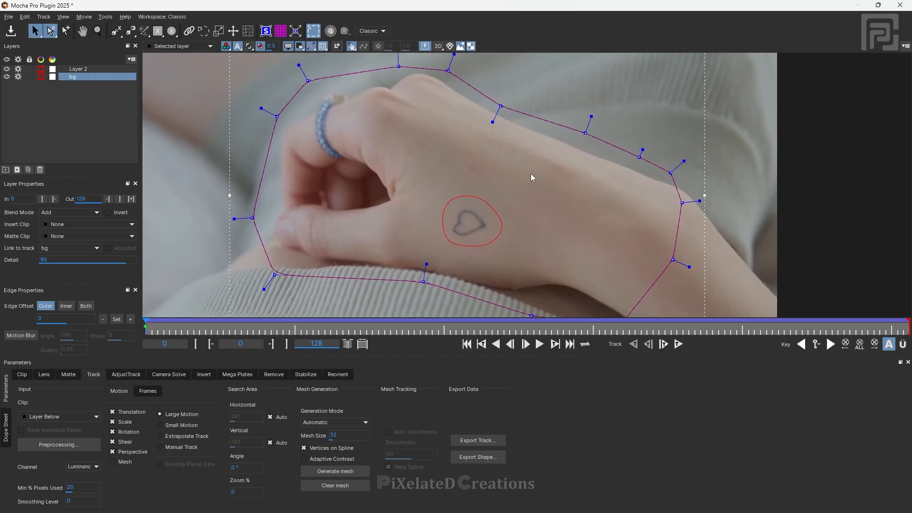
left_click(79, 70)
type("remove")
key("Return")
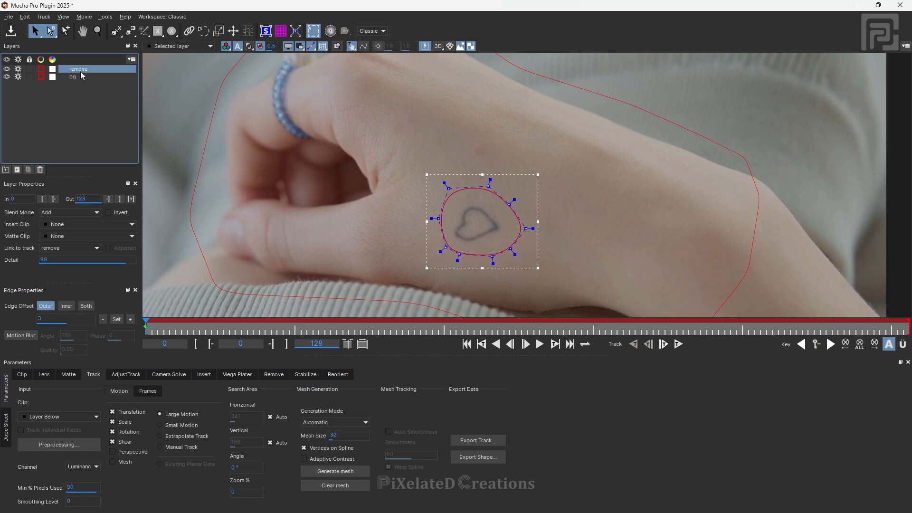
Link the remove layer to the bg track and scrub through the clip to check that its outline follows the tattoo
left_click(75, 247)
left_click(56, 273)
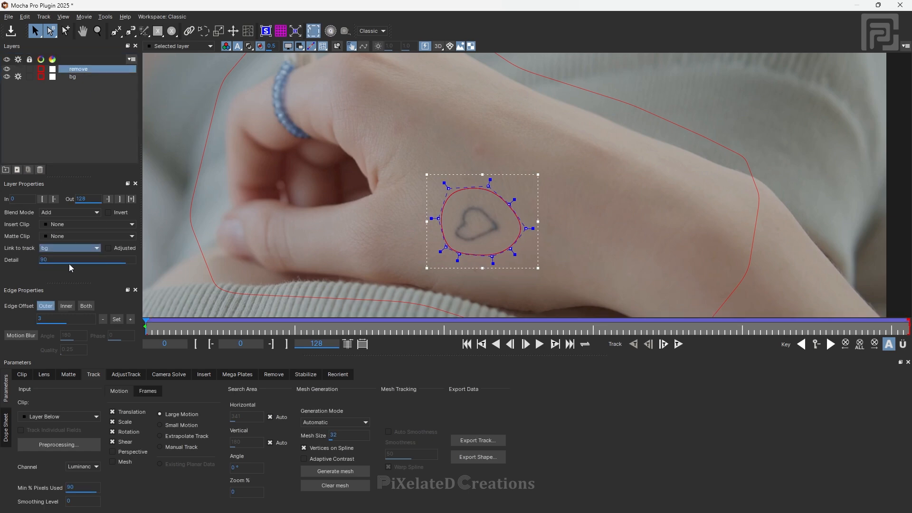
scroll(344, 288, "down", 2)
left_click_drag(148, 326, 807, 353)
scroll(451, 216, "up", 3)
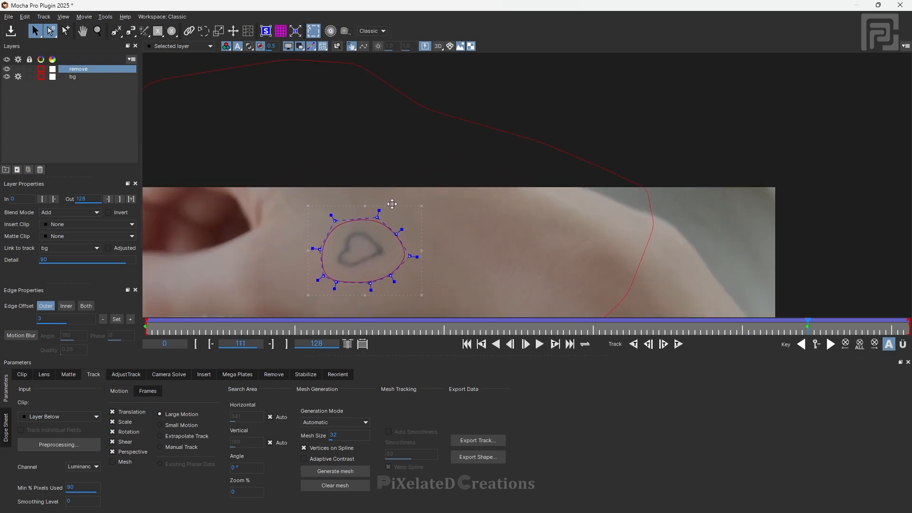
left_click(853, 331)
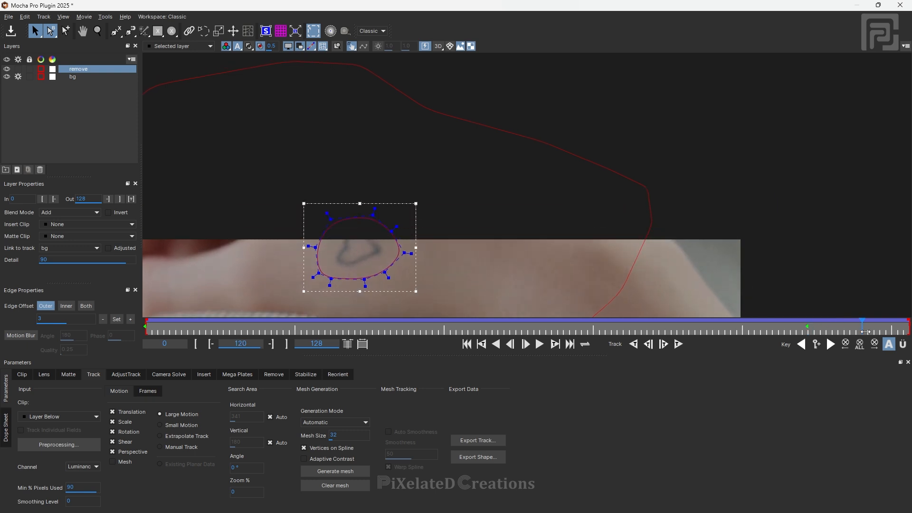
left_click(467, 343)
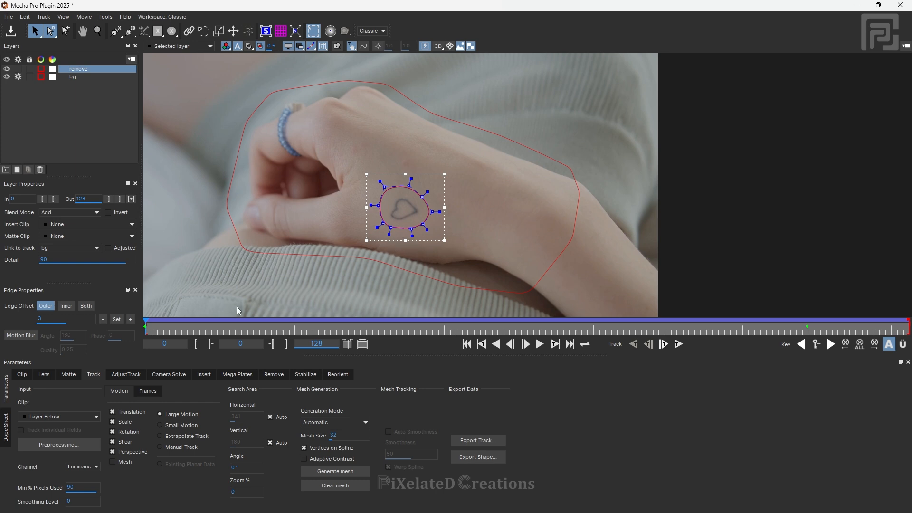
Add a closed seven-point X-spline to the remove layer around the red spot above the heart tattoo on the first frame
scroll(438, 227, "up", 2)
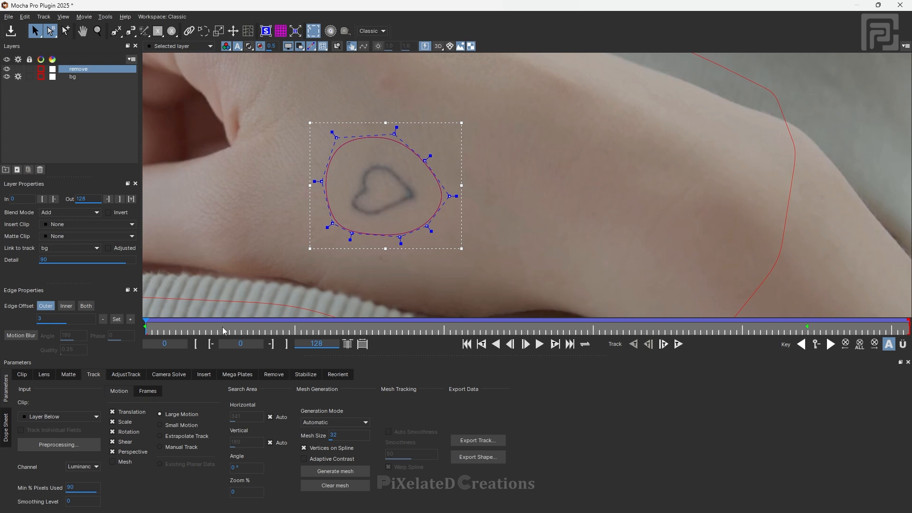
left_click_drag(153, 332, 135, 355)
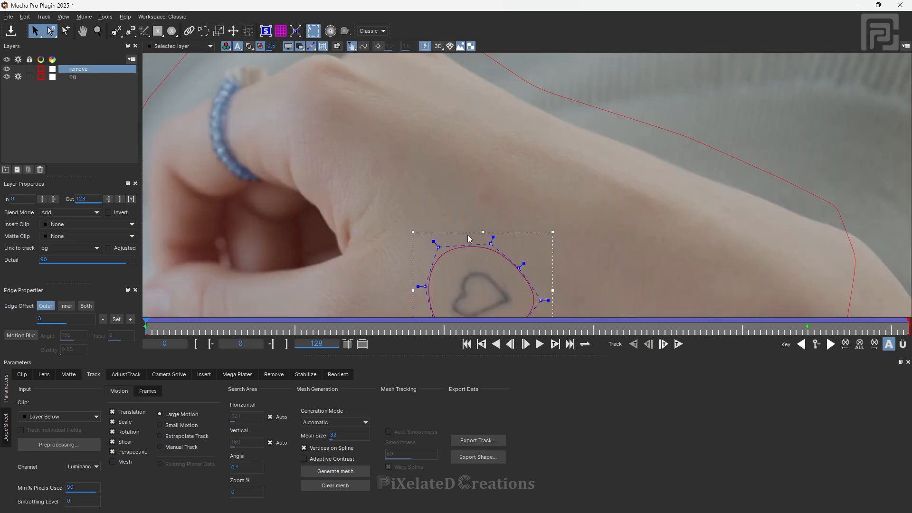
left_click_drag(116, 31, 117, 63)
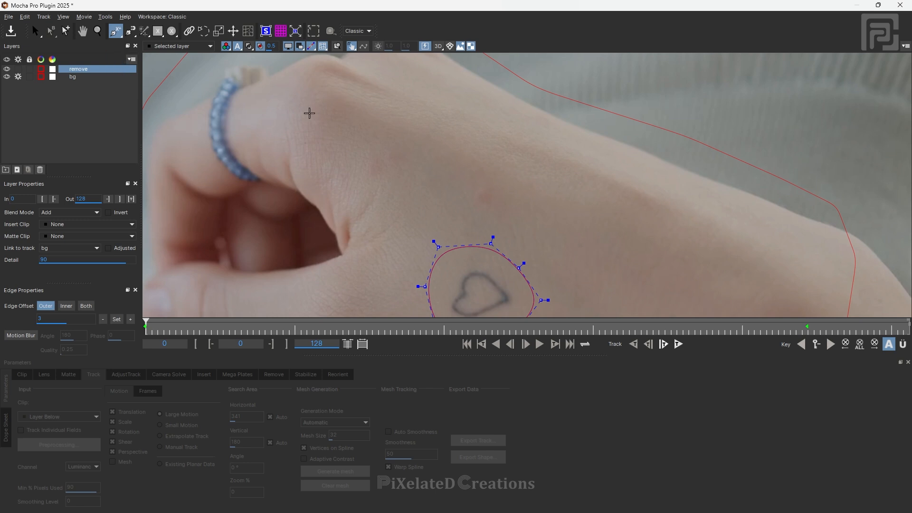
scroll(482, 205, "up", 3)
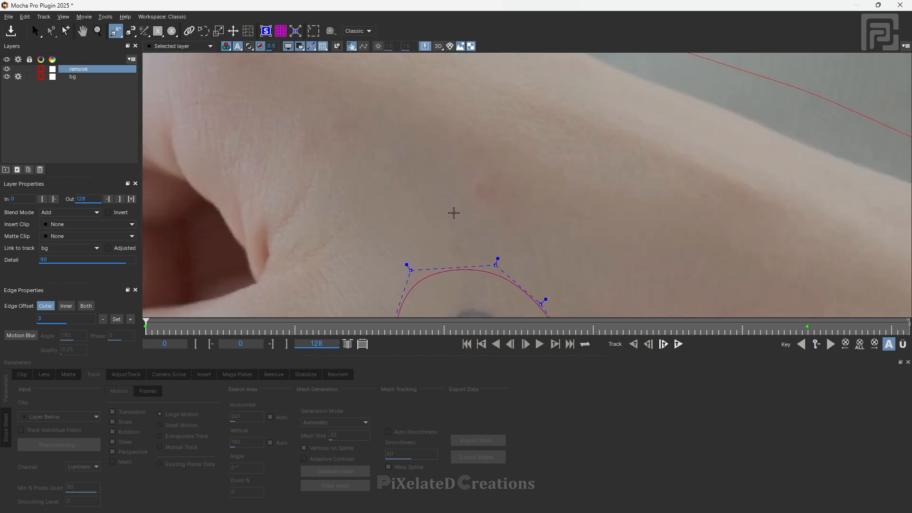
left_click(477, 224)
left_click(426, 194)
left_click(433, 153)
key("ctrl+z")
left_click(429, 217)
left_click(426, 170)
left_click(460, 142)
left_click(516, 138)
left_click(548, 180)
left_click(522, 233)
right_click(521, 233)
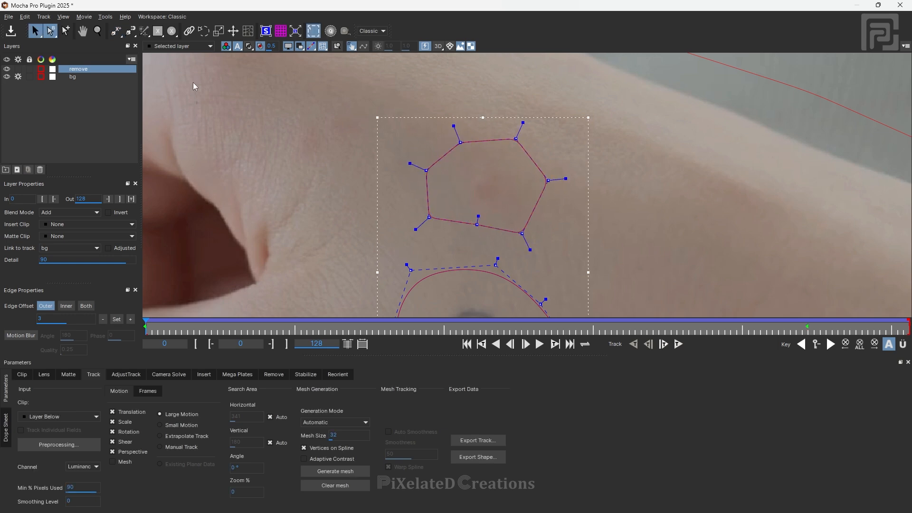
Add another closed X-spline around the blemish near the knuckle in the remove layer and round the corners of both new splines
left_click(328, 173)
left_click(278, 163)
left_click(264, 115)
left_click(326, 91)
left_click(364, 99)
left_click(380, 122)
left_click(372, 166)
right_click(363, 168)
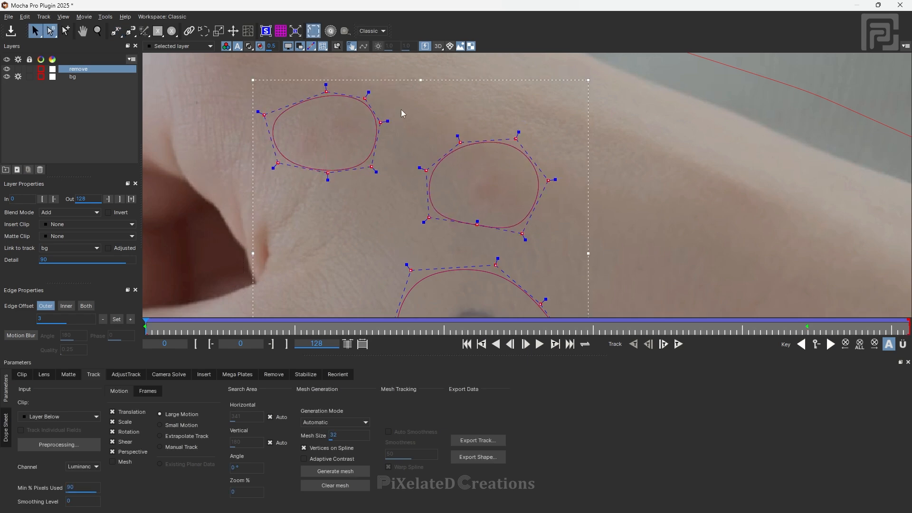
Scrub through the clip to check that the added outlines follow the hand, and return to the first frame
scroll(454, 125, "down", 2)
left_click(678, 344)
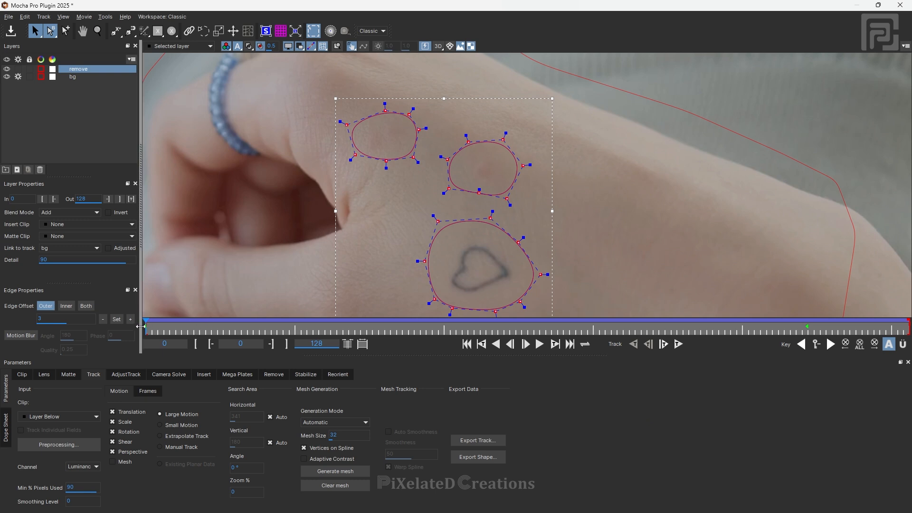
left_click_drag(649, 343, 889, 333)
scroll(512, 147, "down", 4)
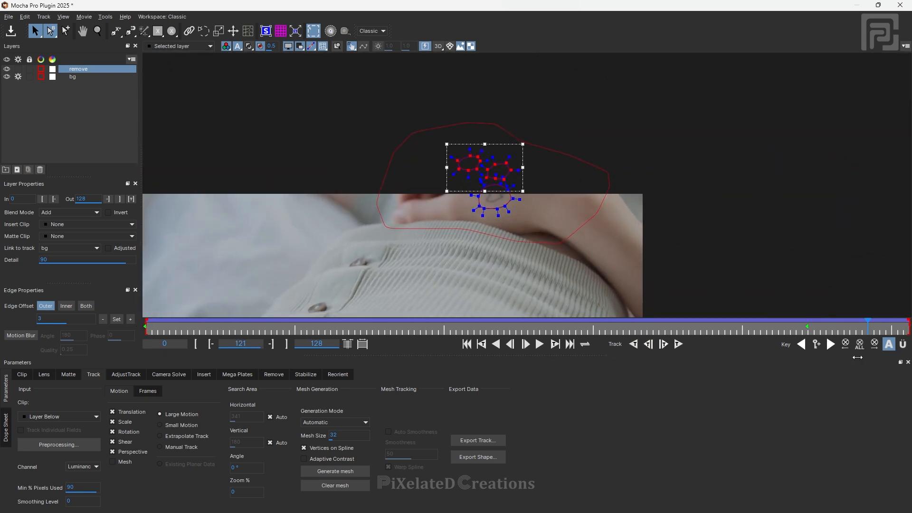
left_click(664, 190)
left_click_drag(236, 327, 127, 337)
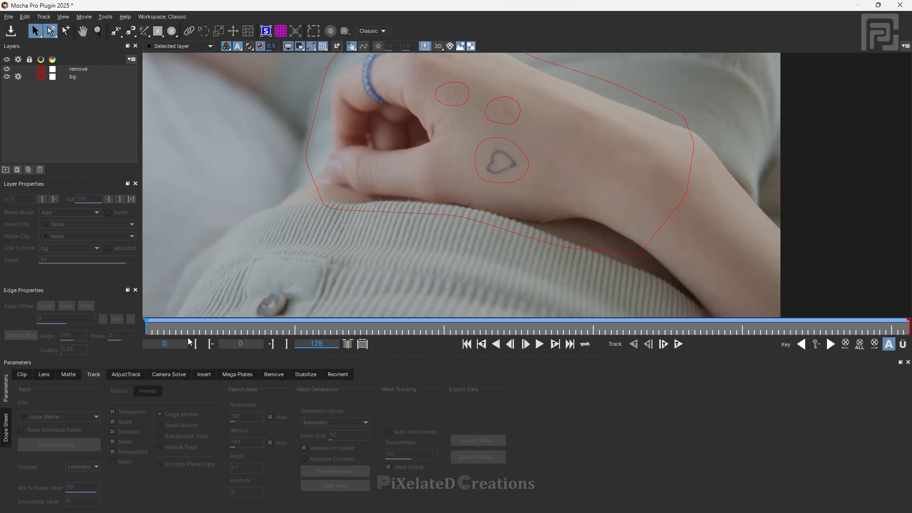
mouse_move(166, 328)
left_mouse_down()
mouse_move(203, 326)
mouse_move(152, 328)
left_mouse_up()
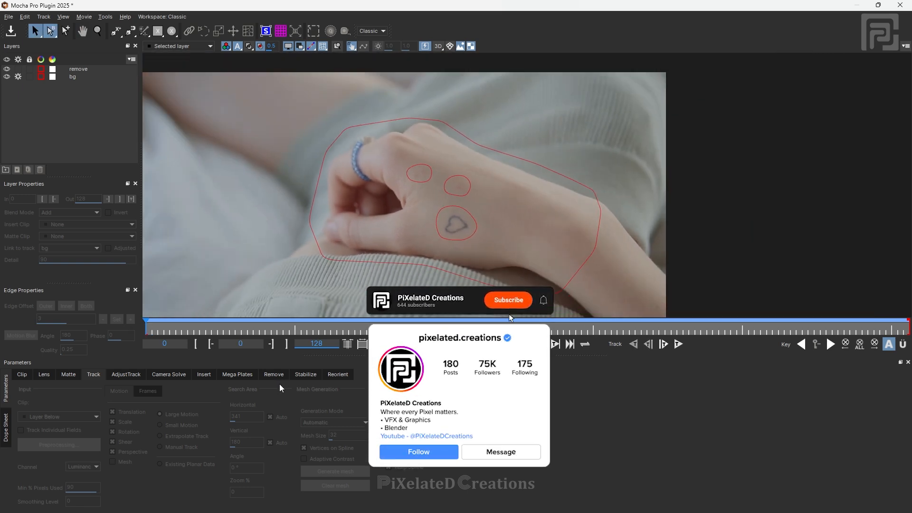
Create a clean plate for the remove layer from frame 0 in the Remove module, saving it as Clean Plate Input0 (*.tif) in the rec folder
left_click(274, 374)
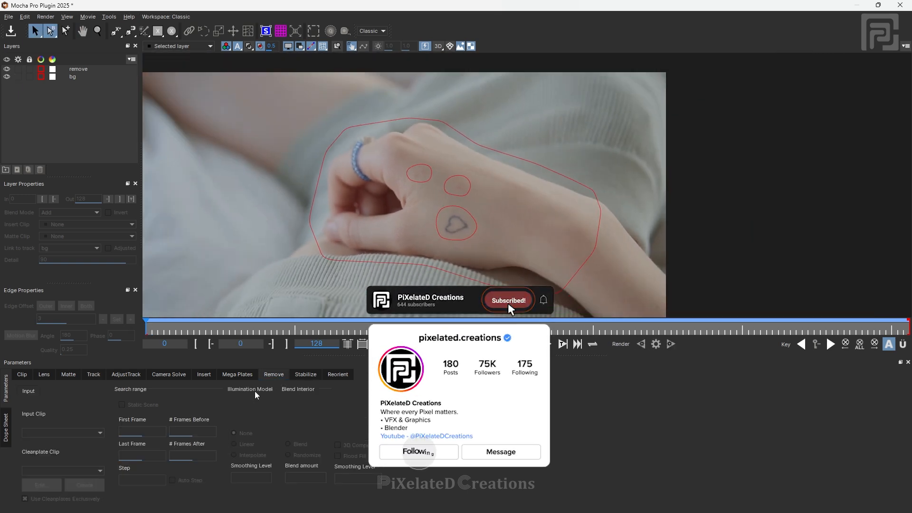
left_click(76, 69)
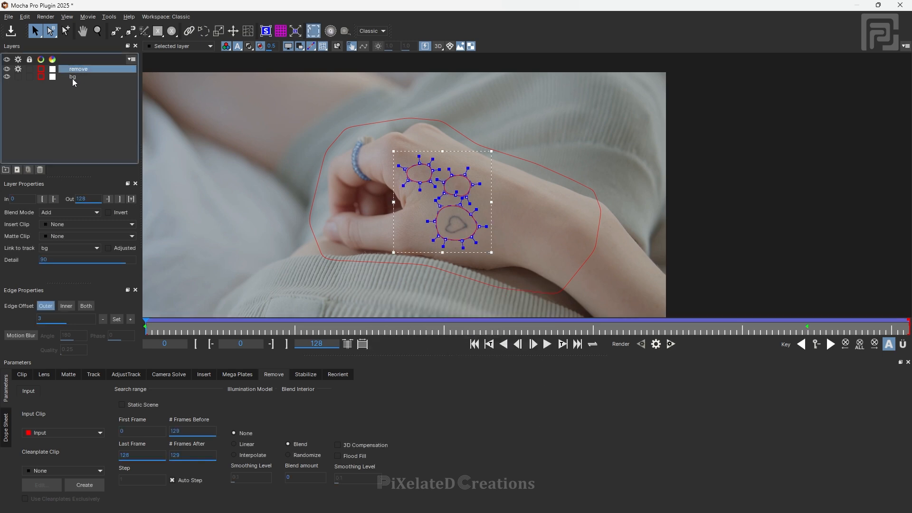
left_click(72, 78)
left_click(76, 69)
left_click(88, 486)
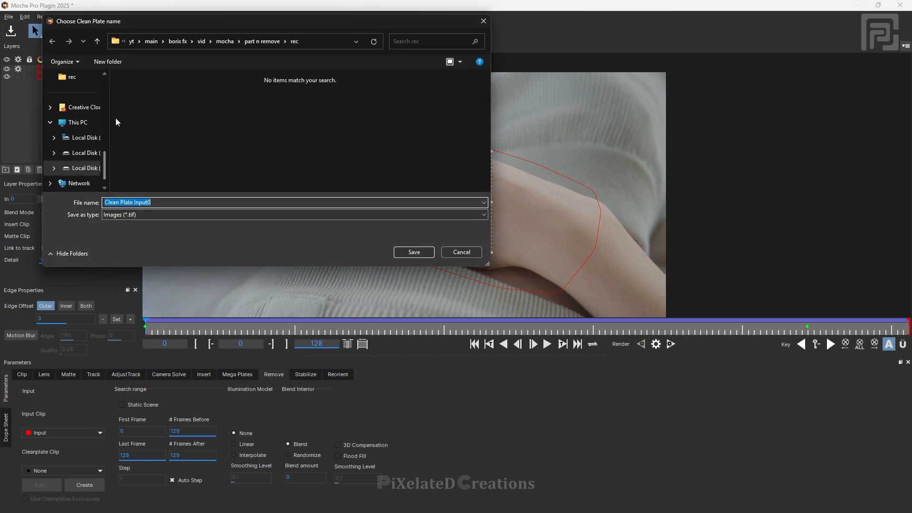
key("Return")
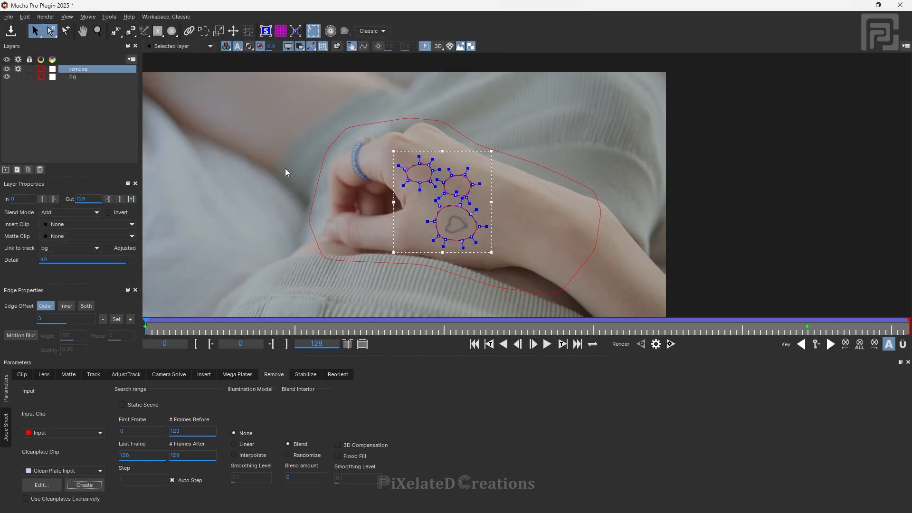
Switch to Photoshop and open the Clean Plate Input0 image from the rec folder
mouse_move(620, 505)
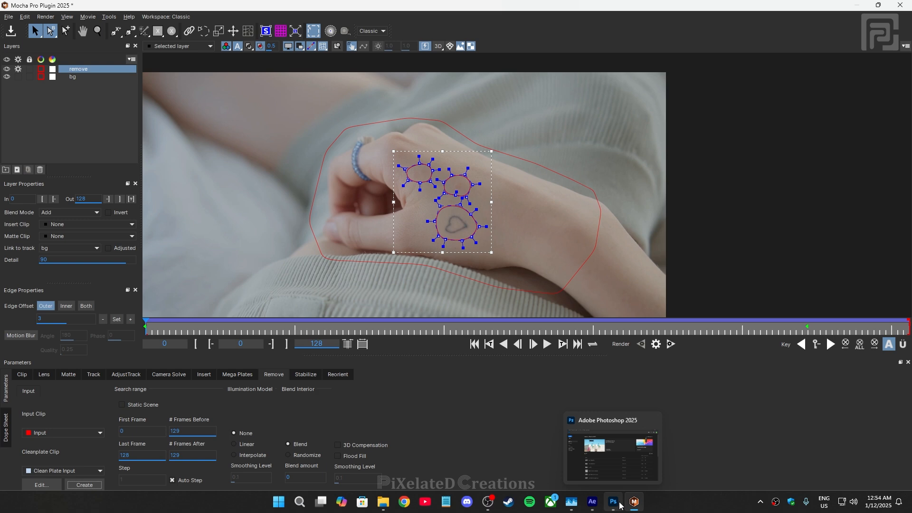
left_click(620, 505)
left_click(27, 88)
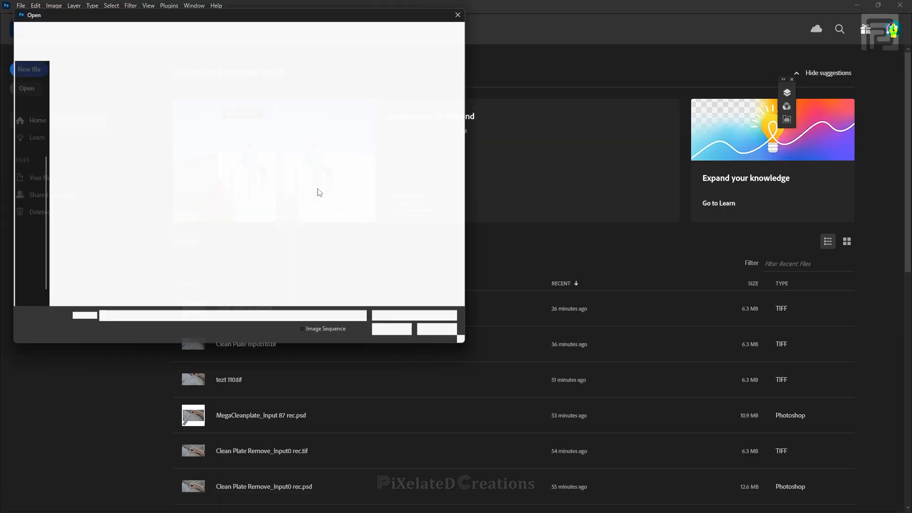
left_click(79, 92)
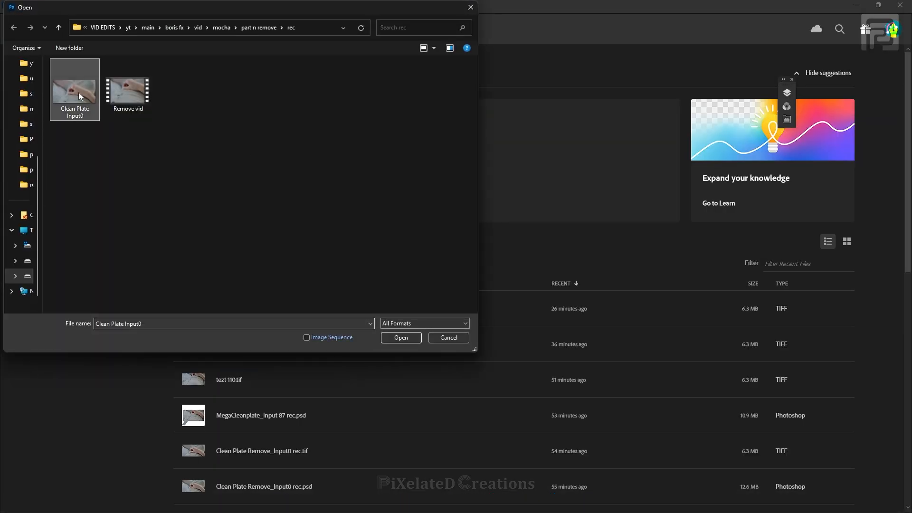
left_click(402, 338)
Select the heart tattoo's outline with the Magic Wand at tolerance 24 and expand the selection slightly around it
key("z")
mouse_move(520, 288)
left_mouse_down()
mouse_move(555, 289)
mouse_move(517, 304)
mouse_move(527, 304)
mouse_move(466, 275)
left_mouse_up()
key("b")
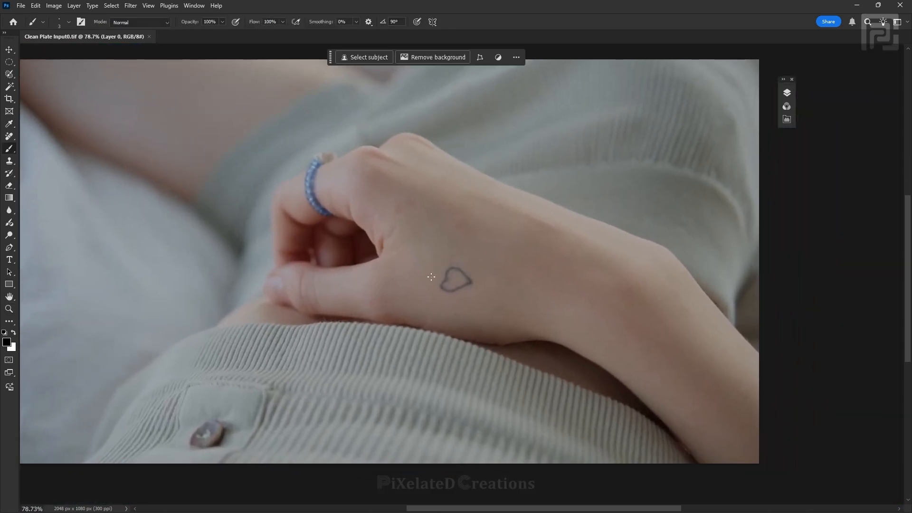
scroll(477, 271, "up", 5)
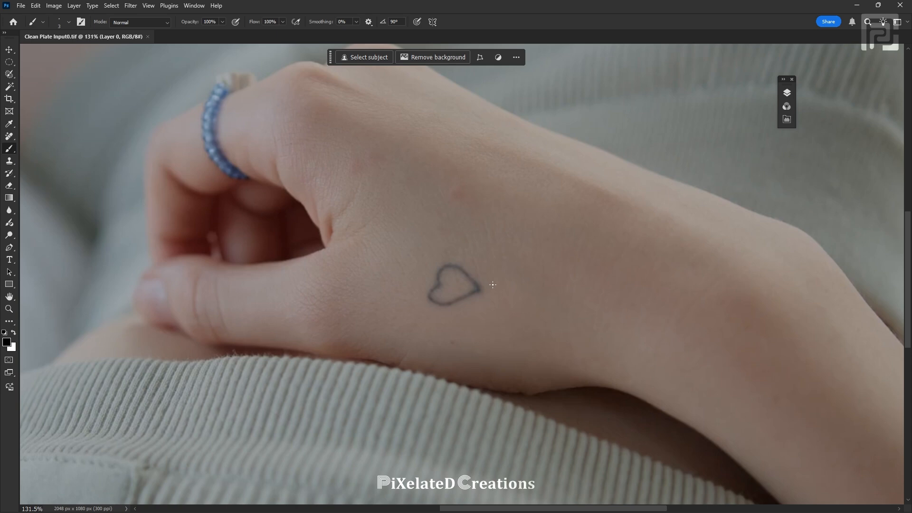
left_click(9, 86)
left_click(466, 266)
left_click(404, 57)
left_click(434, 97)
left_click(500, 163)
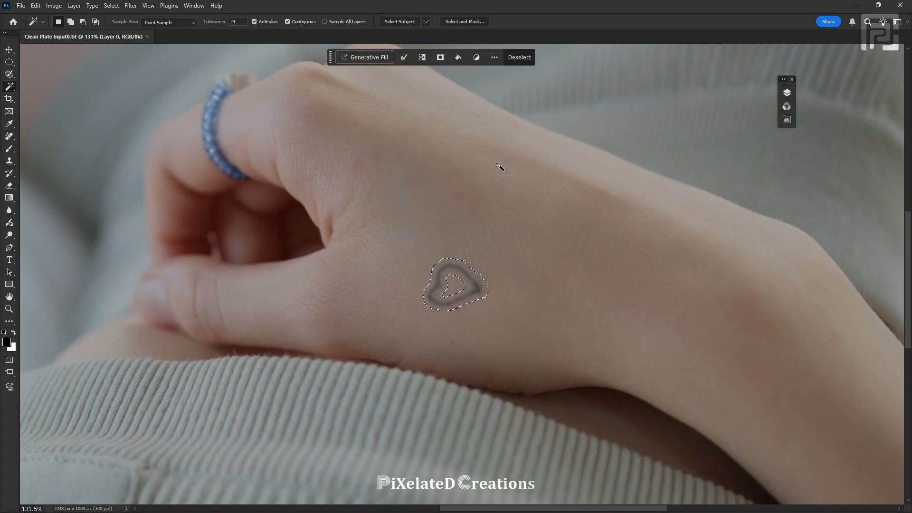
Fill the tattoo selection with Content-Aware at 100% opacity and deselect it
key("shift+F5")
left_click(516, 134)
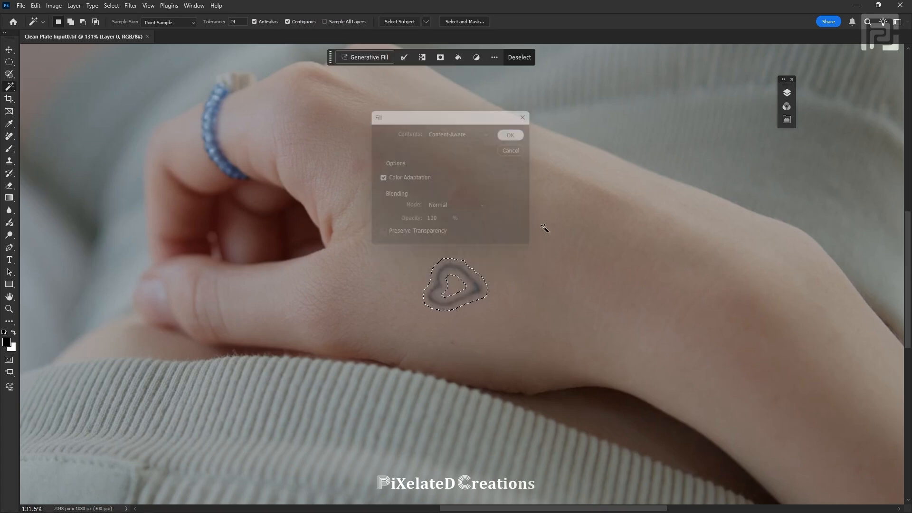
key("ctrl+d")
key("z")
left_click_drag(469, 280, 509, 284)
key("w")
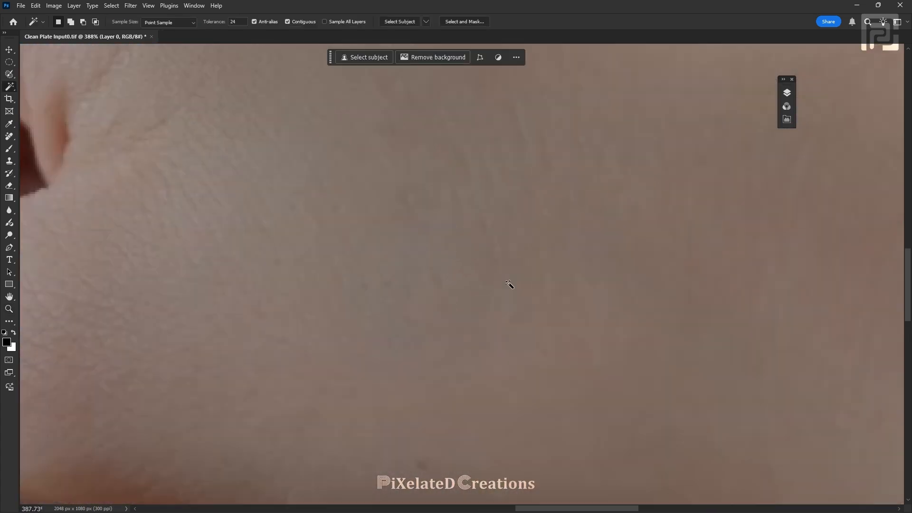
scroll(480, 304, "down", 4)
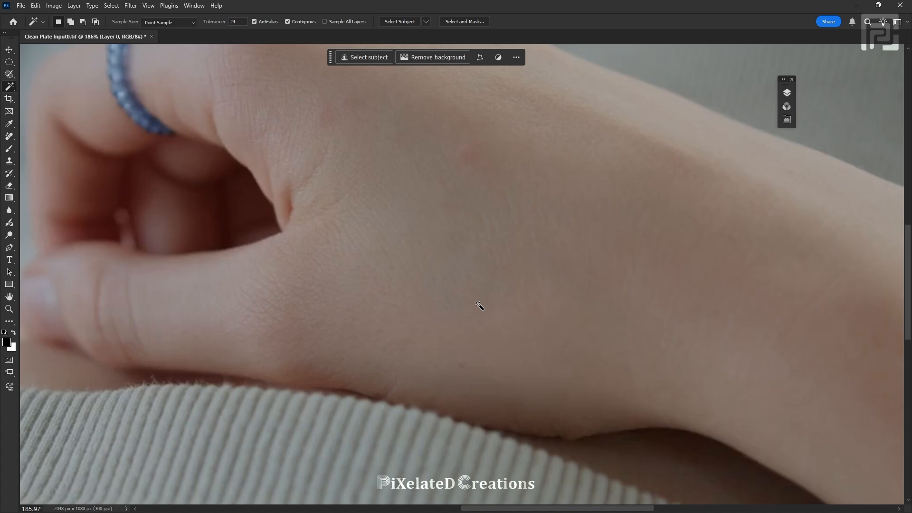
Paint a selection over the red spot and the blemish near the knuckle, fill it with Content-Aware, and deselect
key("z")
left_click_drag(456, 219, 475, 230)
left_click(9, 74)
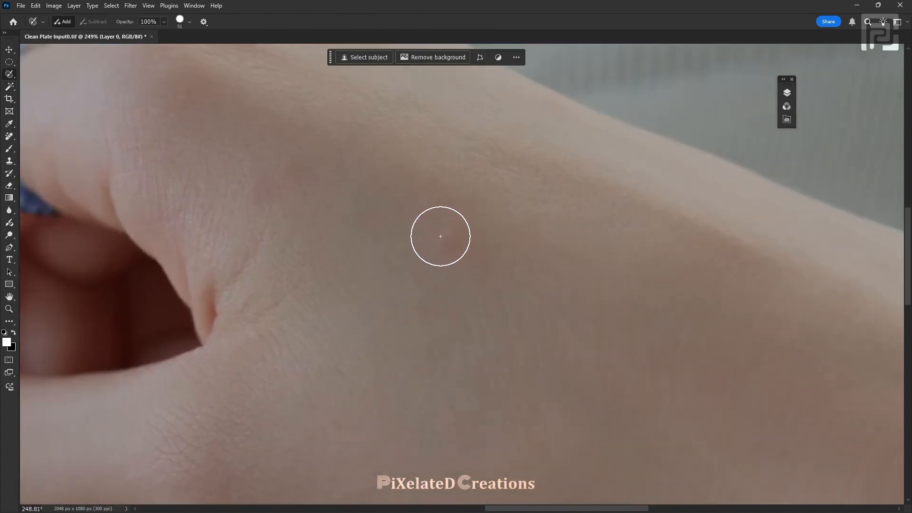
left_click(440, 236)
left_click_drag(270, 179, 334, 180)
key("z")
mouse_move(440, 188)
left_mouse_down()
mouse_move(392, 236)
mouse_move(456, 189)
left_mouse_up()
key("w")
key("shift+F5")
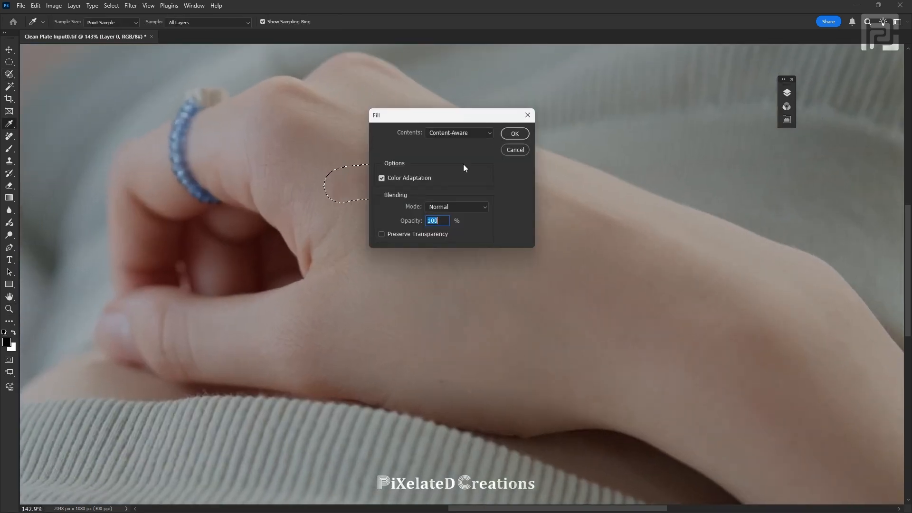
left_click(514, 133)
key("ctrl+d")
Select the remaining reddish patch on the hand, fill it with Content-Aware, deselect, and save the clean plate
key("z")
mouse_move(435, 206)
left_mouse_down()
mouse_move(484, 204)
mouse_move(476, 205)
left_mouse_up()
key("w")
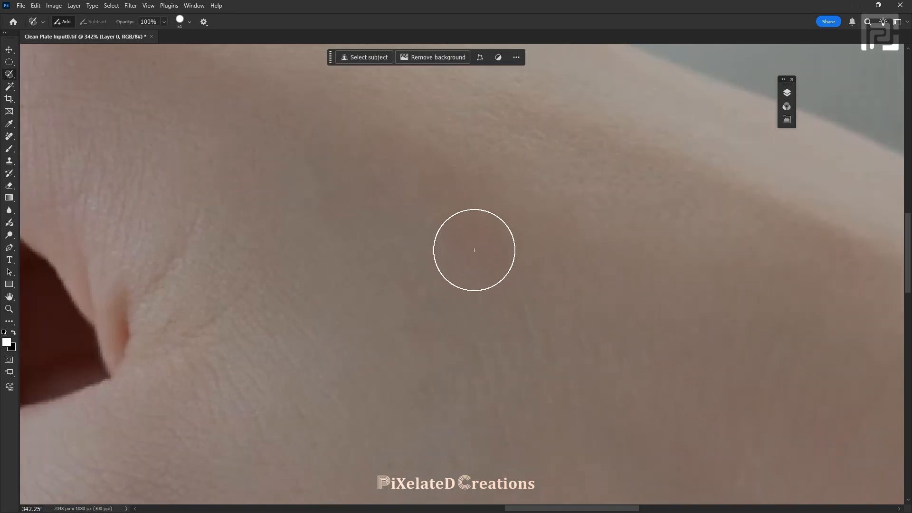
left_click(474, 250)
key("shift+F5")
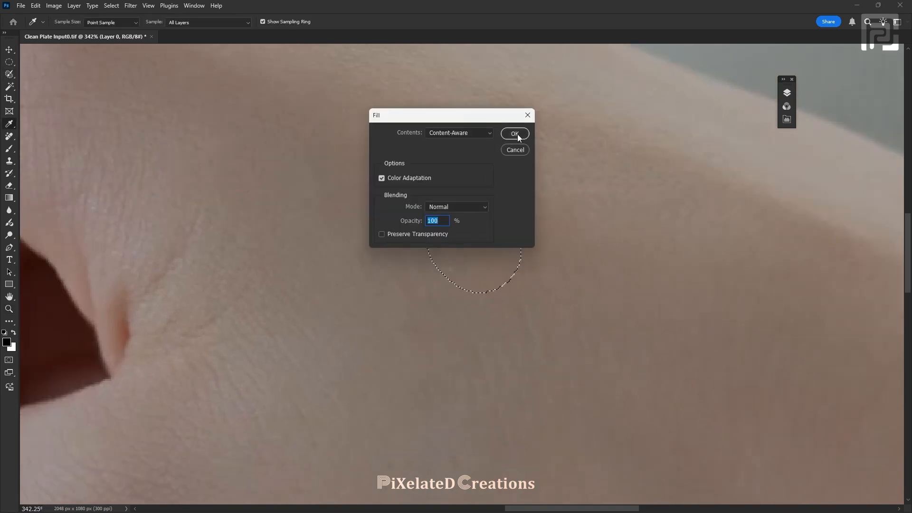
left_click(515, 133)
key("ctrl+d")
key("z")
mouse_move(574, 230)
left_mouse_down()
mouse_move(514, 272)
mouse_move(552, 267)
mouse_move(507, 285)
left_mouse_up()
scroll(507, 285, "up", 3)
key("w")
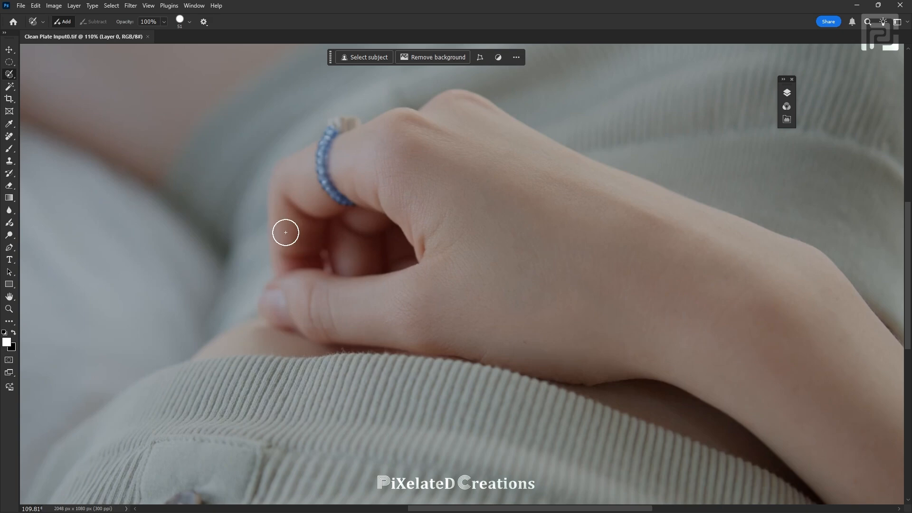
Switch back to Mocha Pro and check the clean plate's linked file and the contents of the rec folder without changing anything
key("alt+Tab")
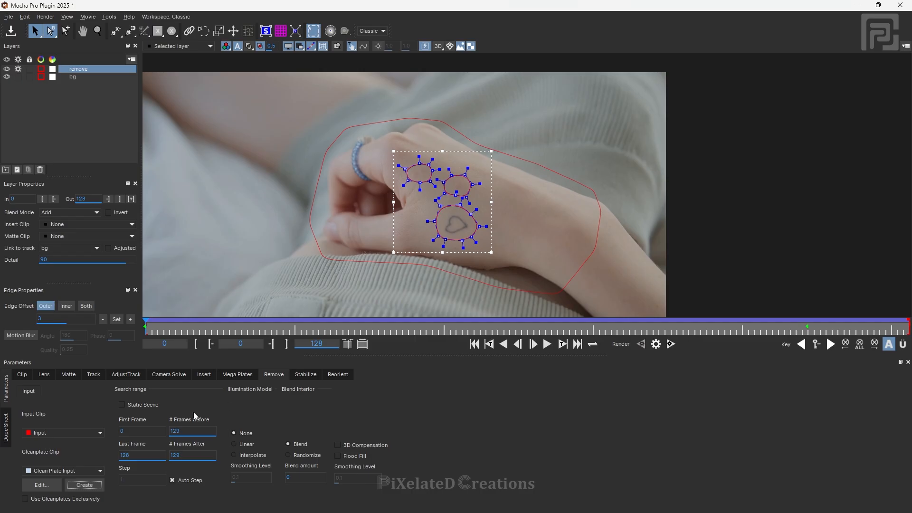
left_click(41, 484)
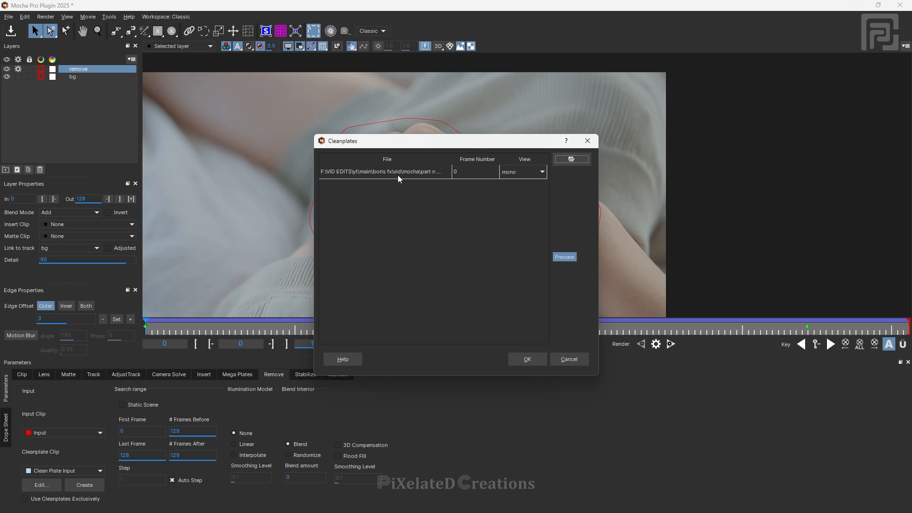
left_click(579, 159)
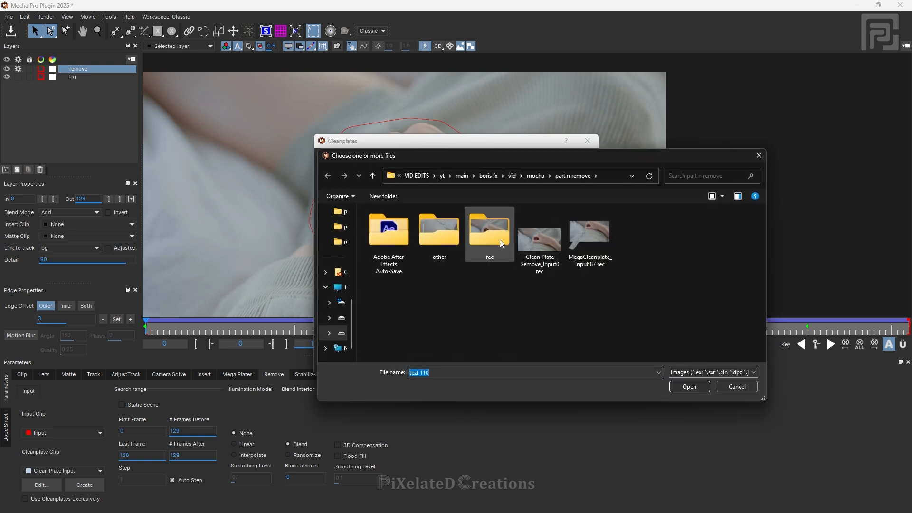
double_click(489, 232)
left_click(758, 156)
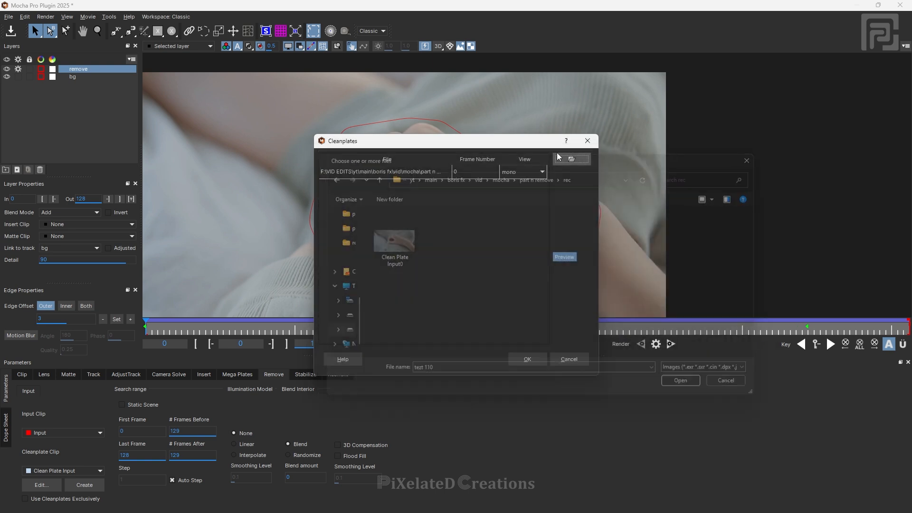
left_click(588, 141)
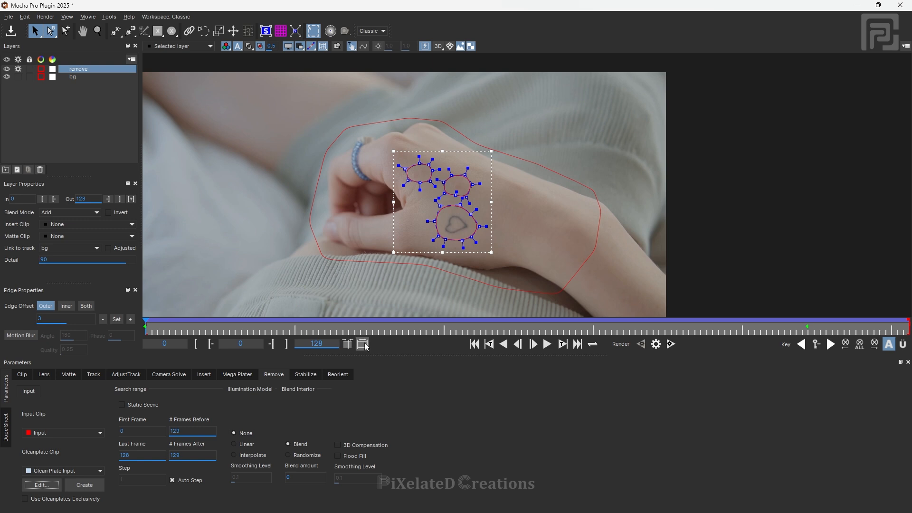
Render the removal on frame 0 for the remove layer and hide the spline overlays to inspect the cleaned skin
scroll(447, 223, "up", 3)
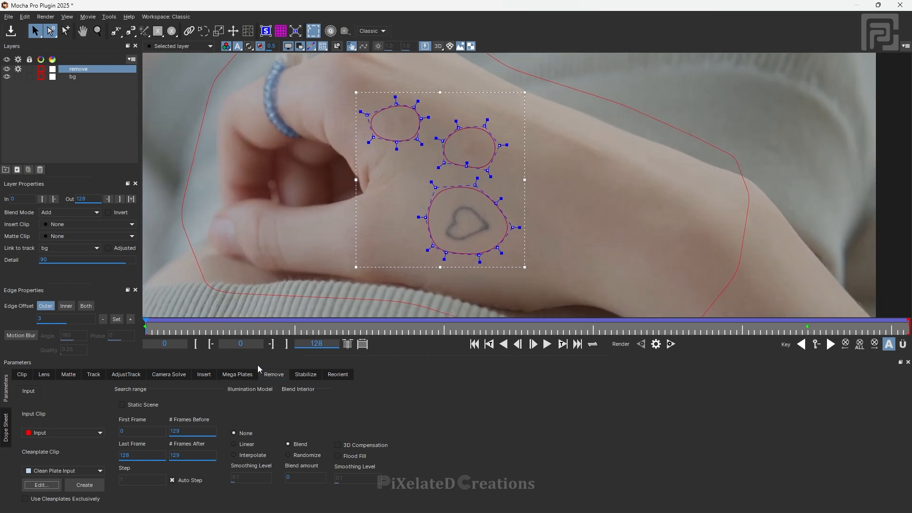
left_click(79, 71)
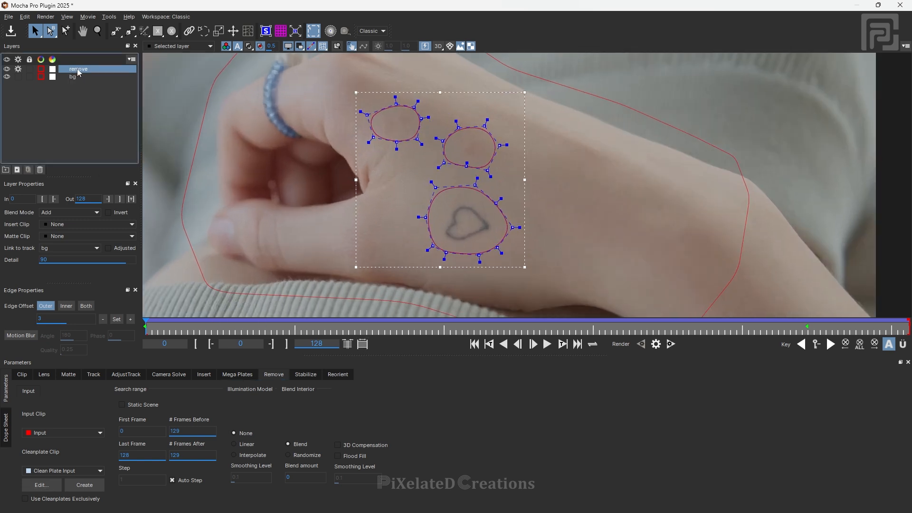
left_click(657, 349)
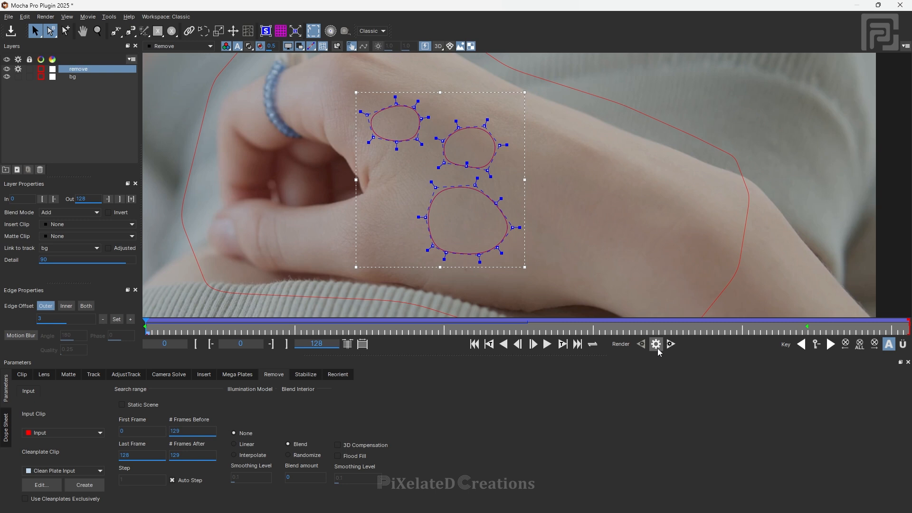
left_click(288, 45)
scroll(458, 191, "up", 6)
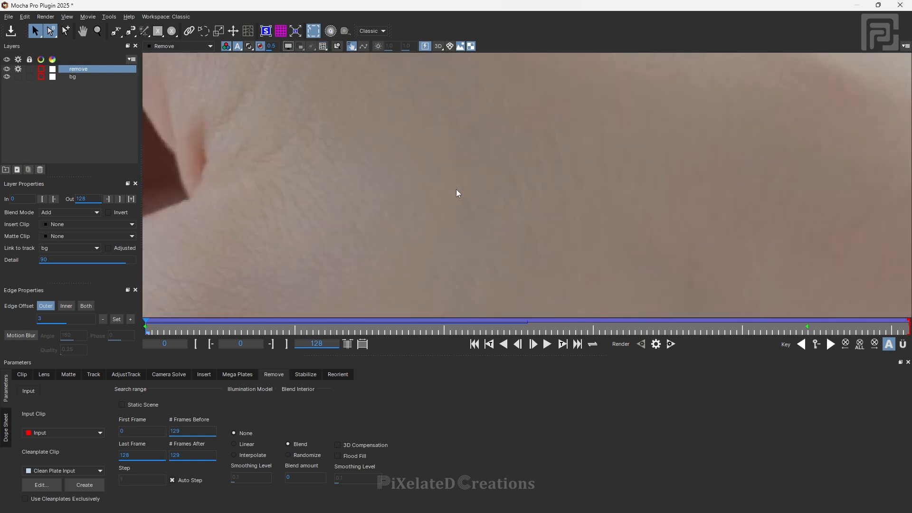
scroll(458, 193, "down", 4)
scroll(457, 195, "up", 4)
scroll(457, 195, "down", 6)
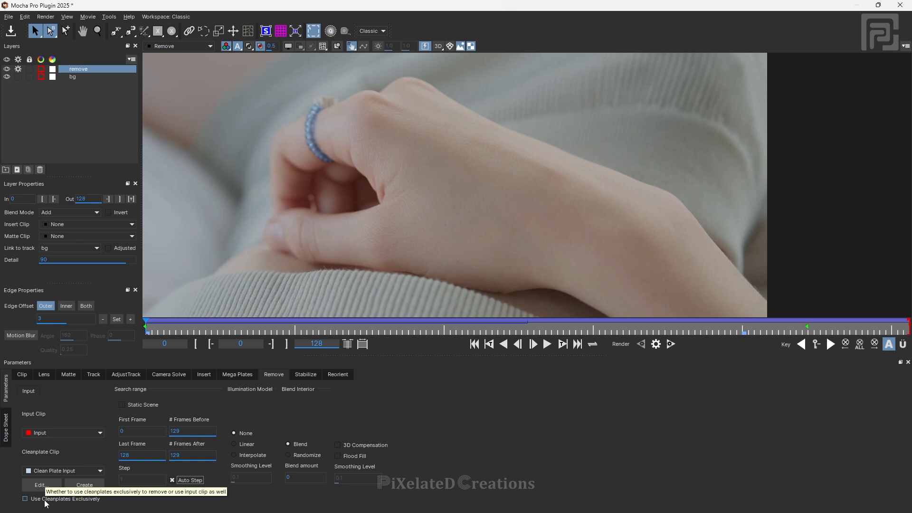
Enable exclusive use of cleanplates, go to frame 101 and render the removal there for inspection
left_click(77, 505)
left_click_drag(269, 336, 747, 346)
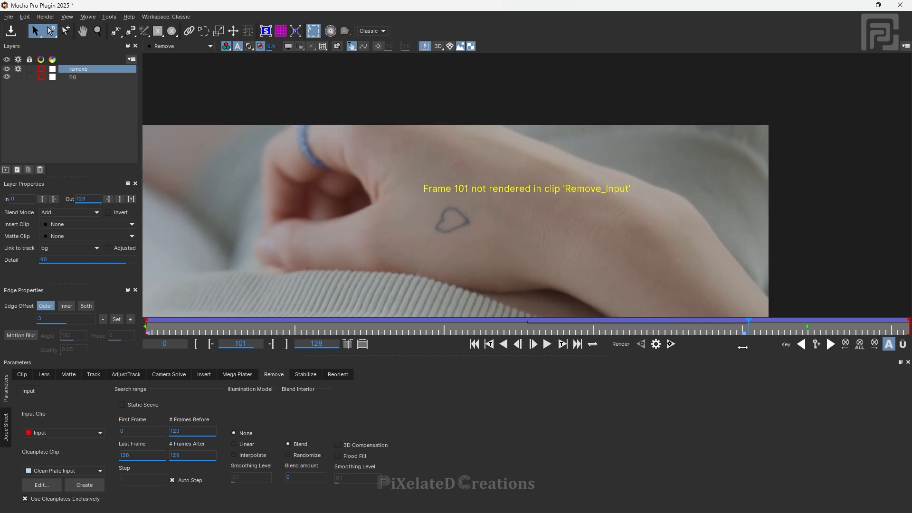
left_click(655, 345)
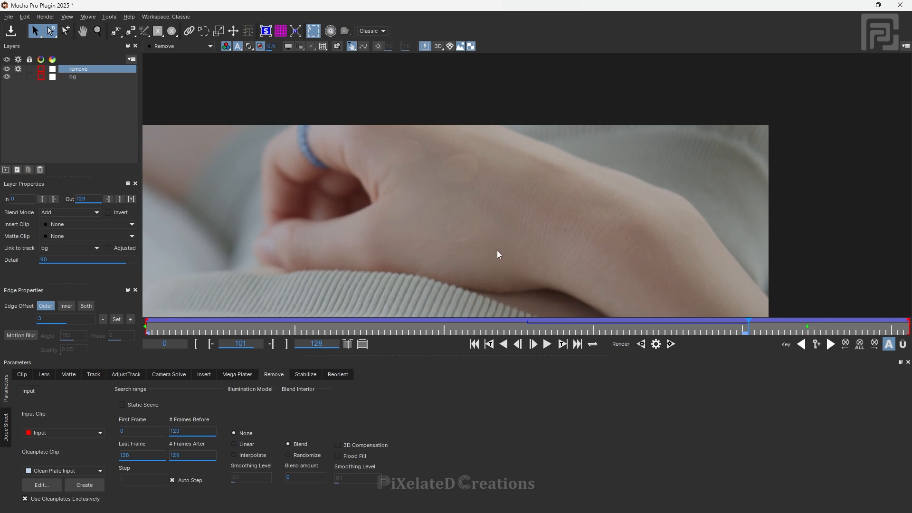
scroll(372, 220, "up", 3)
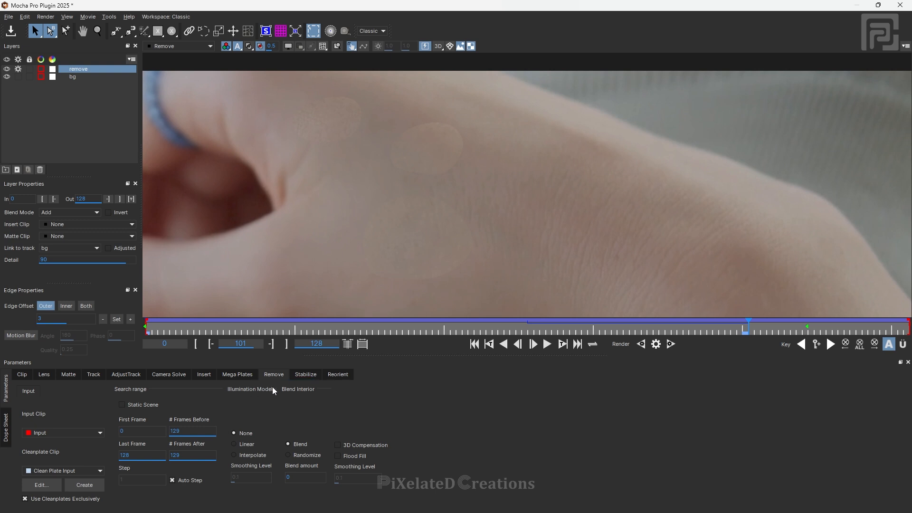
Set the illumination model to Linear and re-render frame 101 to inspect the patch edges
left_click(656, 344)
scroll(452, 232, "down", 3)
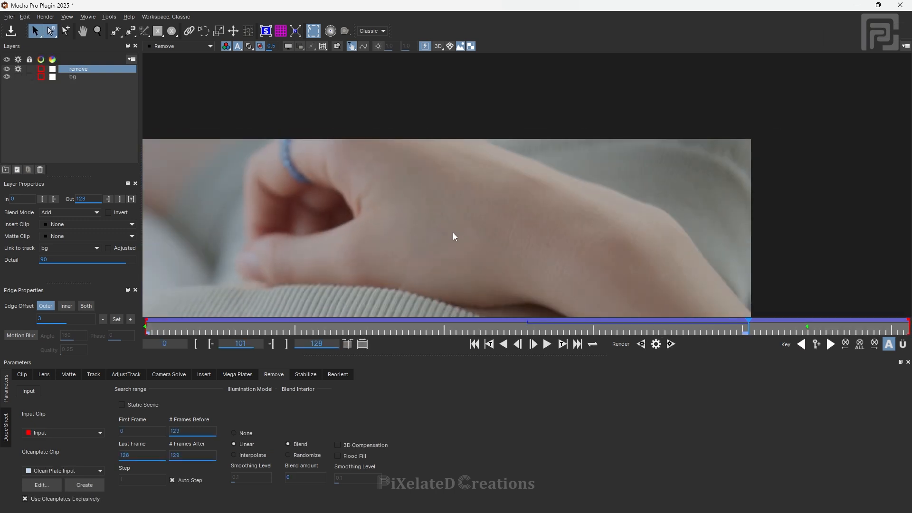
scroll(440, 261, "up", 3)
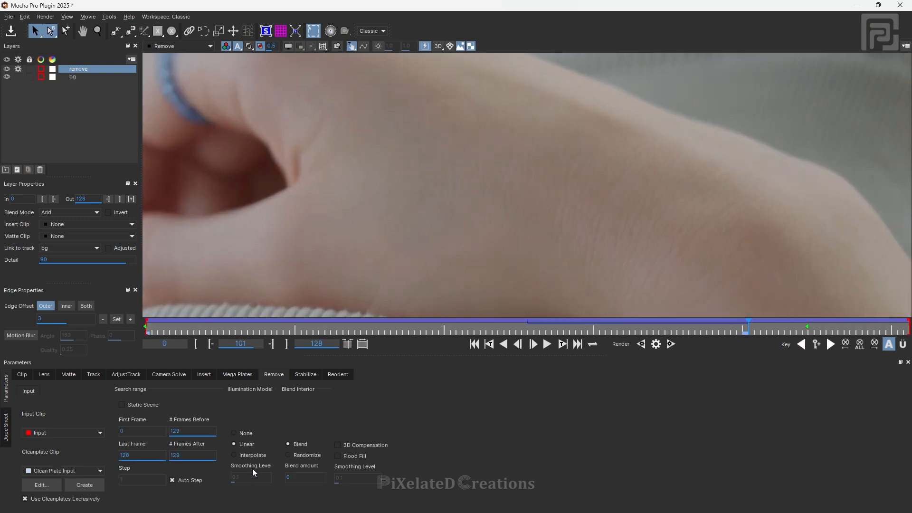
Set the illumination model to Interpolate, re-render frame 101 and inspect the hand up close
left_click(234, 455)
left_click(656, 344)
scroll(441, 191, "down", 3)
scroll(442, 208, "up", 3)
scroll(427, 207, "down", 3)
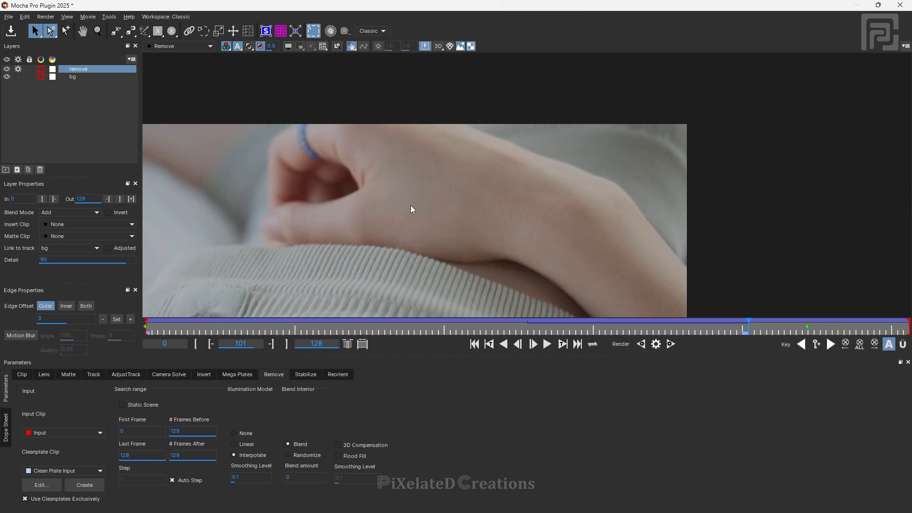
scroll(416, 203, "up", 3)
key("x")
left_click_drag(419, 203, 421, 220)
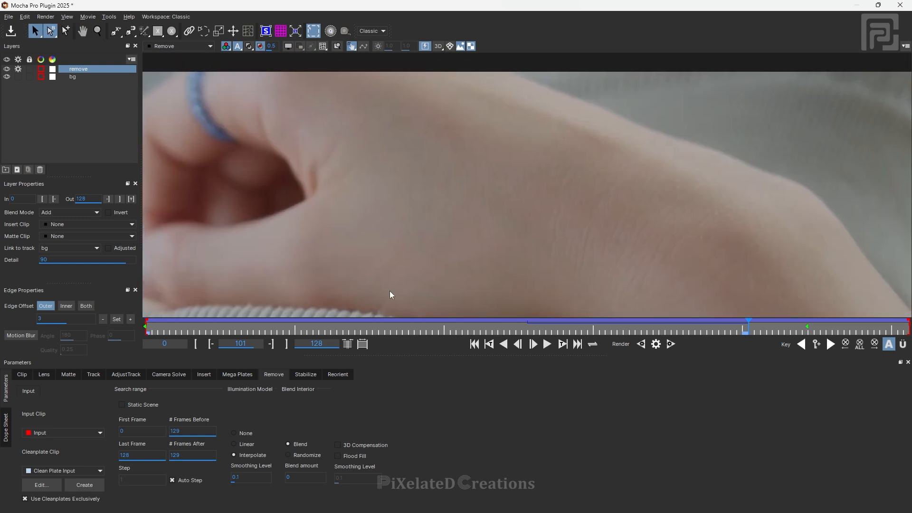
Set the interior blend amount to 15 and re-render the removal near frame 101
double_click(295, 476)
type("11")
key("BackSpace")
type("5")
scroll(463, 208, "down", 2)
scroll(462, 208, "up", 1)
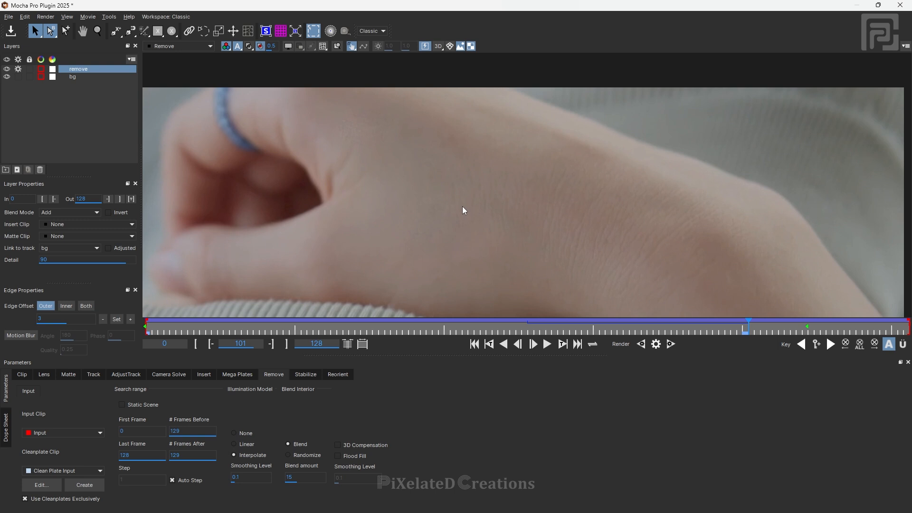
scroll(470, 214, "down", 3)
scroll(456, 261, "up", 2)
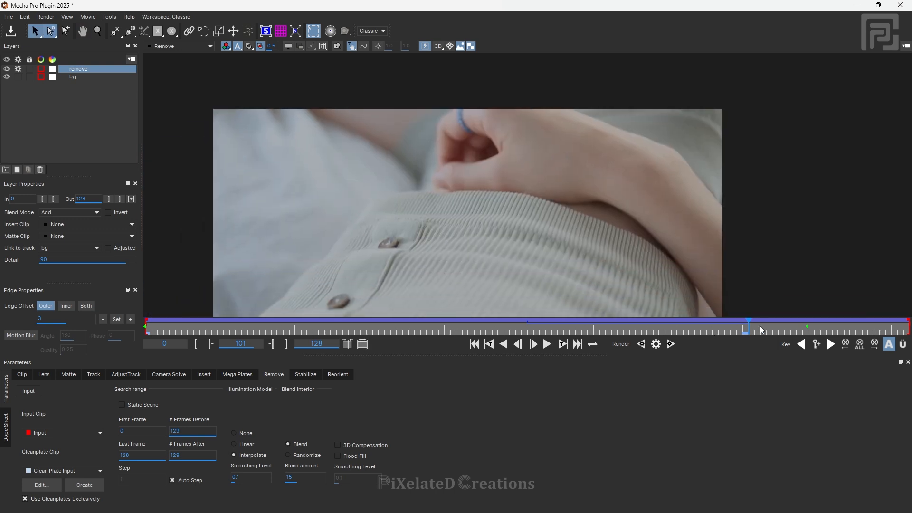
left_click_drag(748, 331, 743, 331)
left_click(656, 344)
scroll(550, 159, "up", 3)
Test-render the removal on frames 26 and 70, inspect the hand, and return to frame 0
left_click(211, 343)
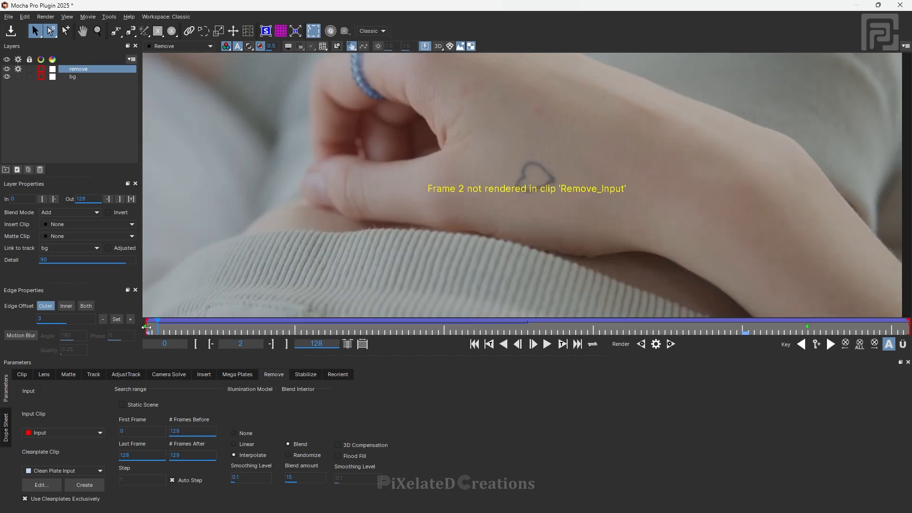
scroll(366, 214, "down", 3)
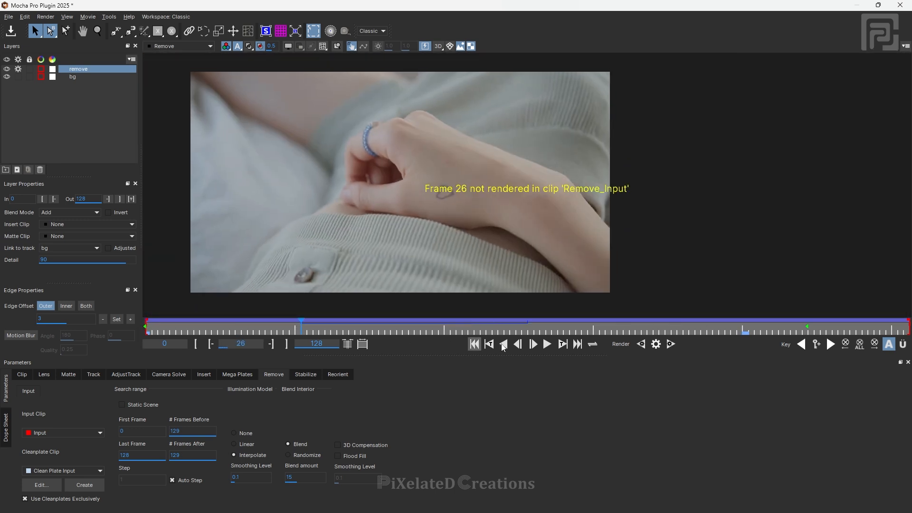
left_click(563, 331)
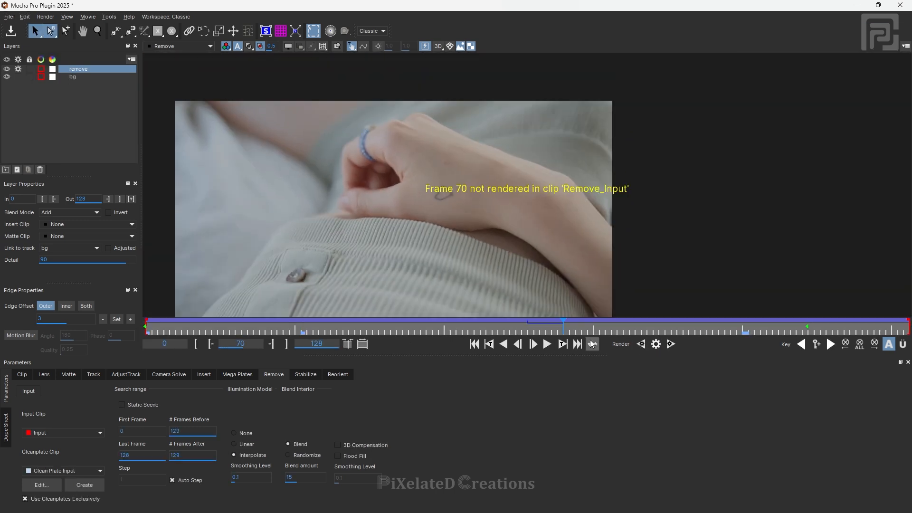
left_click(657, 344)
scroll(452, 167, "up", 3)
scroll(469, 199, "down", 2)
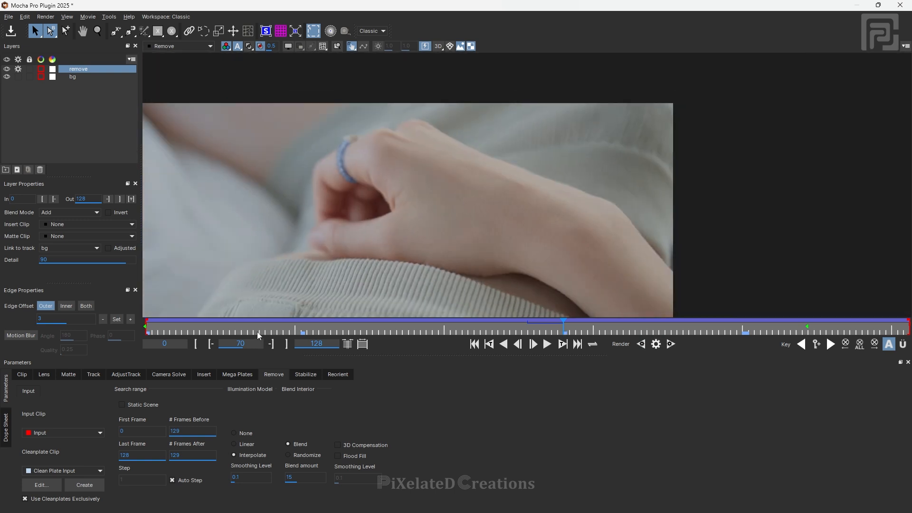
left_click(211, 344)
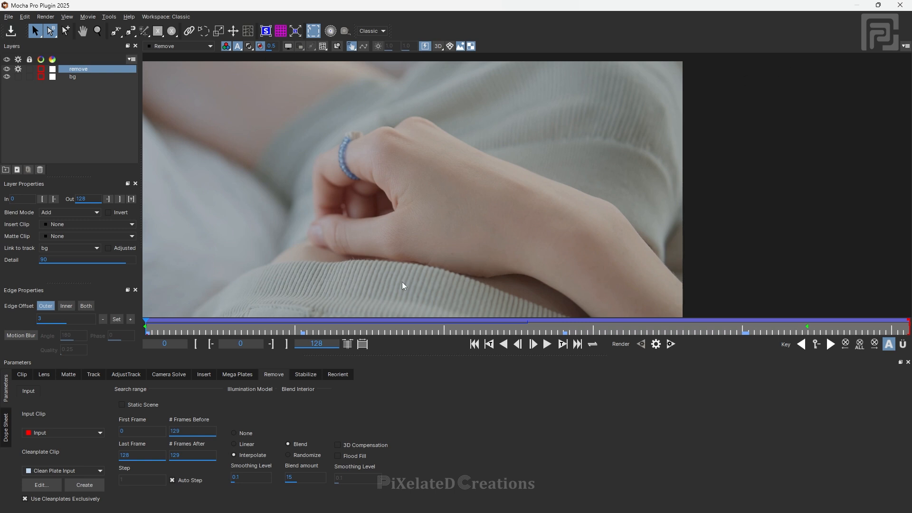
Look over the Insert settings and the bg layer's outline, ending with the remove layer's Remove settings
scroll(401, 281, "up", 2)
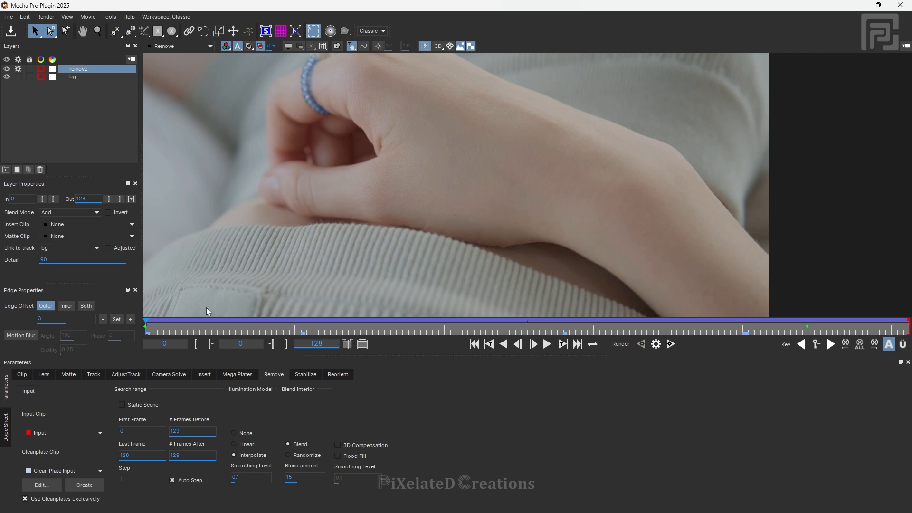
left_click(228, 375)
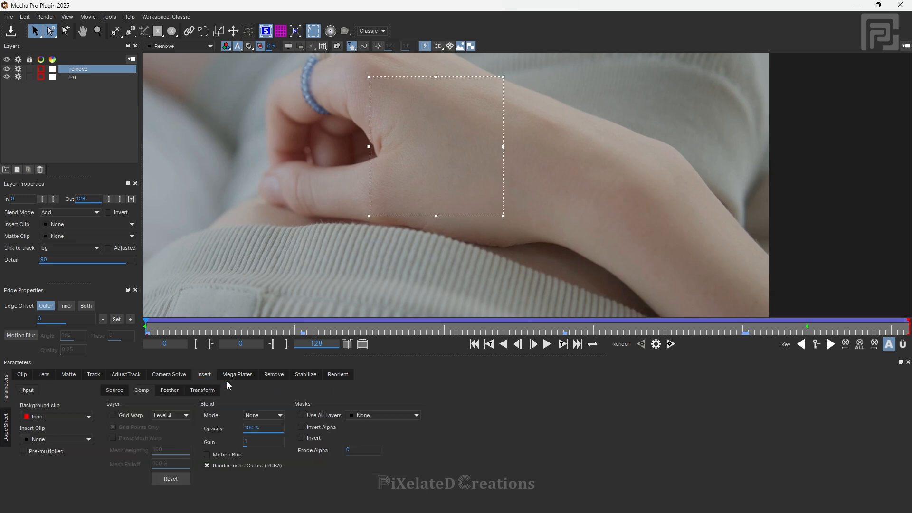
left_click(274, 374)
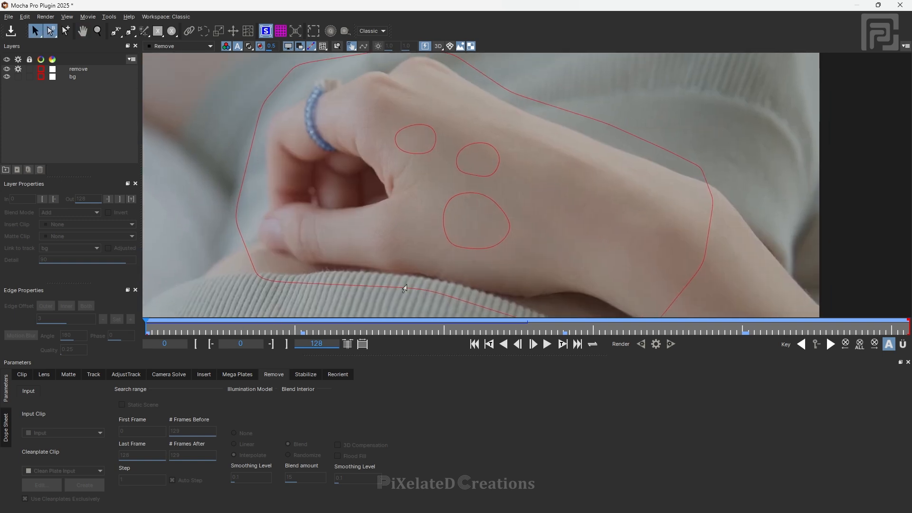
left_click(406, 288)
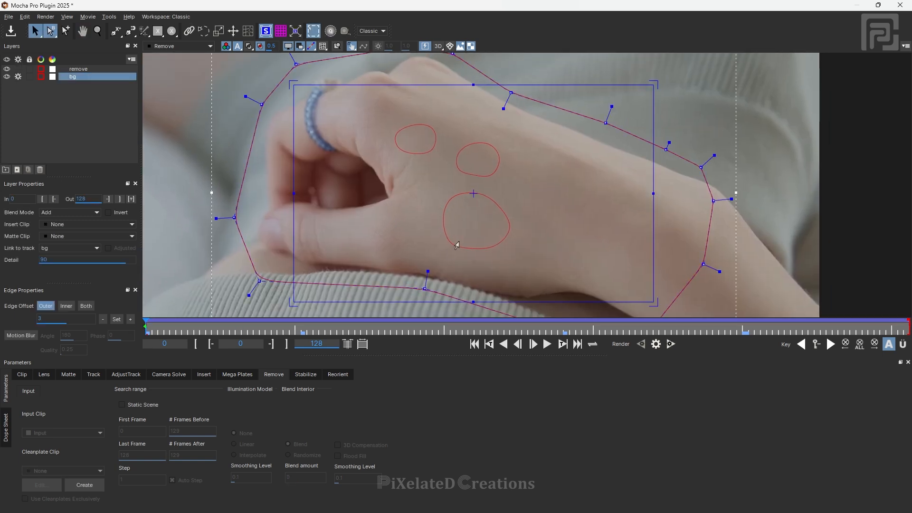
left_click(88, 69)
Switch to the clean plate in Photoshop, focus on the hand and activate the Elliptical Marquee tool
mouse_move(571, 510)
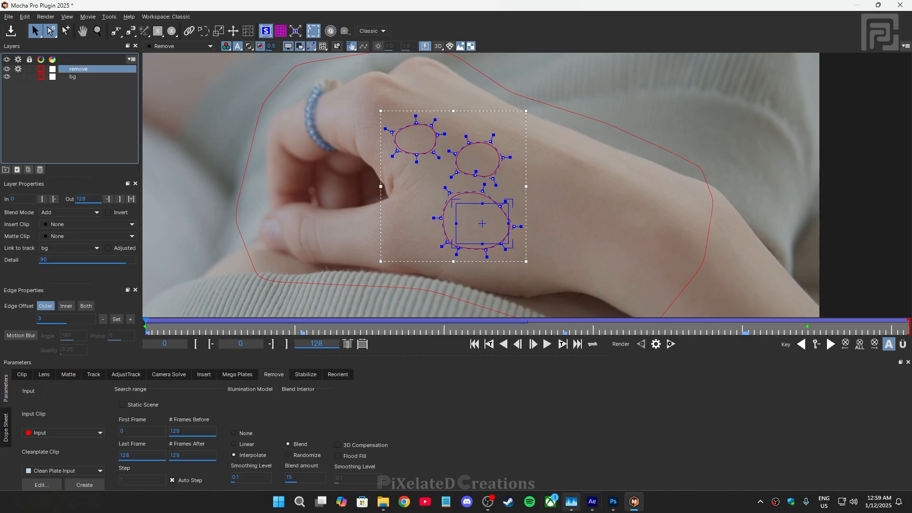
left_click(615, 505)
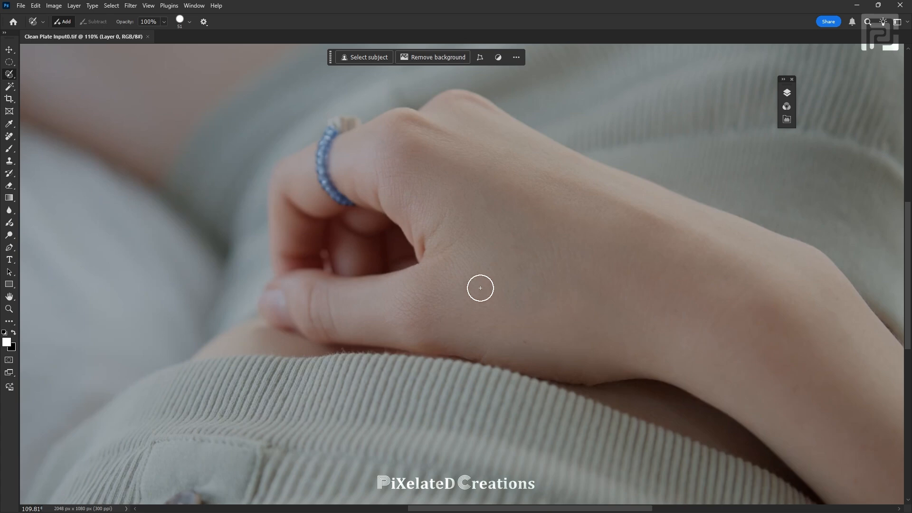
scroll(489, 281, "down", 2)
scroll(504, 269, "up", 2)
key("z")
mouse_move(536, 246)
left_mouse_down()
mouse_move(507, 277)
mouse_move(539, 265)
left_mouse_up()
key("w")
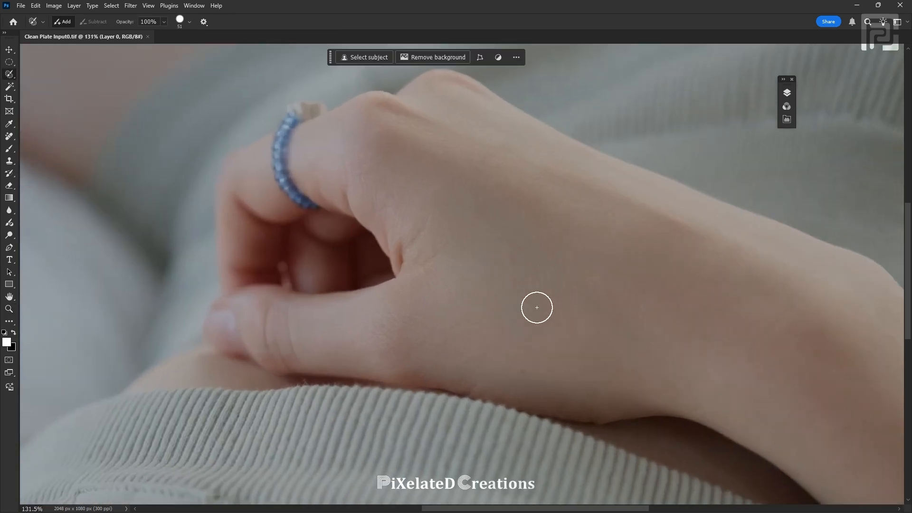
left_click(10, 62)
left_click_drag(517, 208, 553, 245)
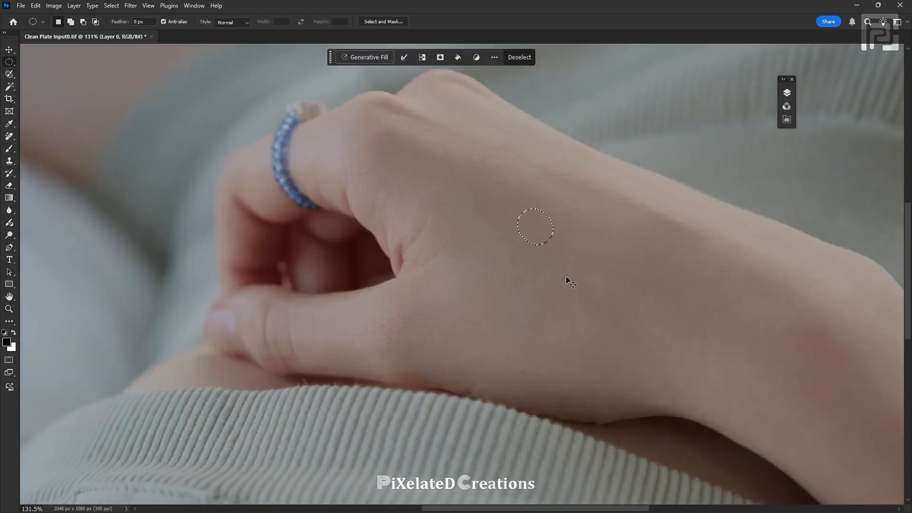
key("ctrl+z")
key("ctrl+z")
key("ctrl+z")
key("ctrl+z")
key("ctrl+d")
Draw a circular selection where the tattoo was on the back of the hand and add a new empty layer
left_click_drag(499, 285, 555, 352)
scroll(554, 335, "up", 2)
scroll(554, 336, "down", 2)
key("z")
left_click_drag(533, 304, 508, 271)
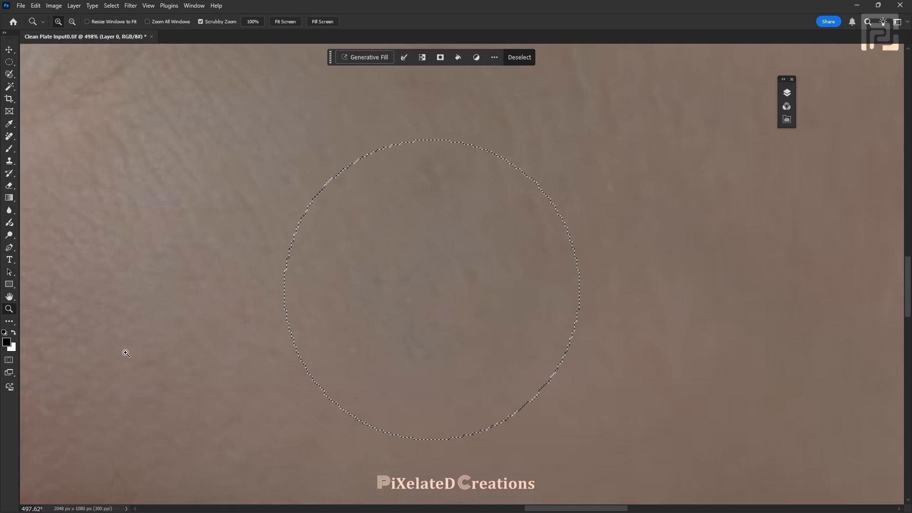
key("b")
left_click(787, 93)
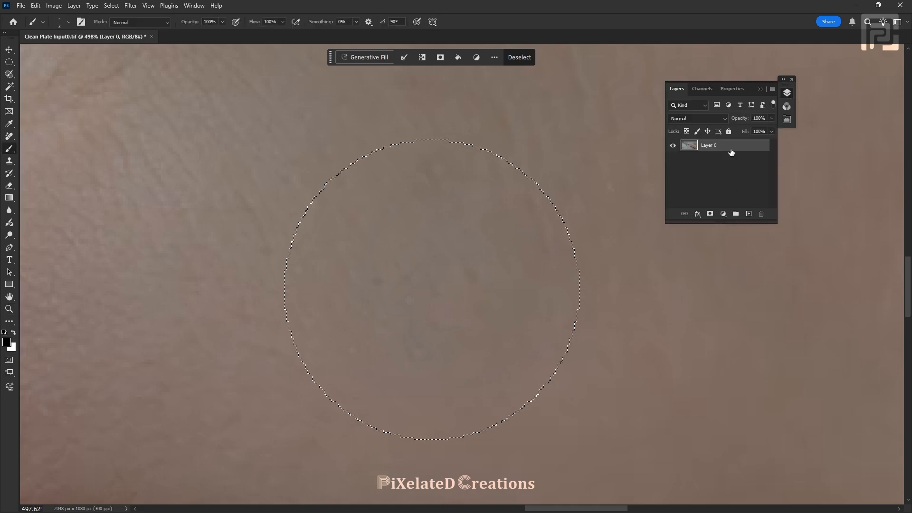
left_click(748, 213)
left_click(786, 93)
Paint the outlines of a small circle and a triangle inside the selection with the 3 px black brush
key("z")
mouse_move(373, 252)
left_mouse_down()
mouse_move(385, 242)
mouse_move(369, 248)
left_mouse_up()
key("b")
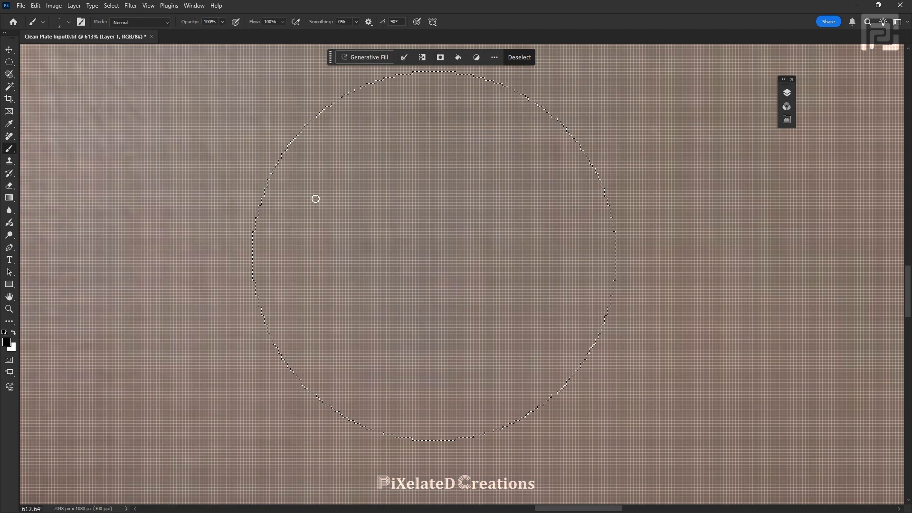
mouse_move(317, 198)
left_mouse_down()
mouse_move(285, 218)
mouse_move(315, 315)
mouse_move(380, 223)
mouse_move(318, 195)
left_mouse_up()
left_click_drag(388, 318, 387, 322)
Paint a square outline with straight strokes beside the triangle, and remove the selection
left_click(497, 204)
key("ctrl+z")
left_click(493, 213)
left_click(497, 322, "shift")
left_click(583, 323, "shift")
left_click(577, 215, "shift")
left_click(493, 213, "shift")
mouse_move(525, 207)
left_mouse_down()
mouse_move(472, 297)
mouse_move(503, 288)
left_mouse_up()
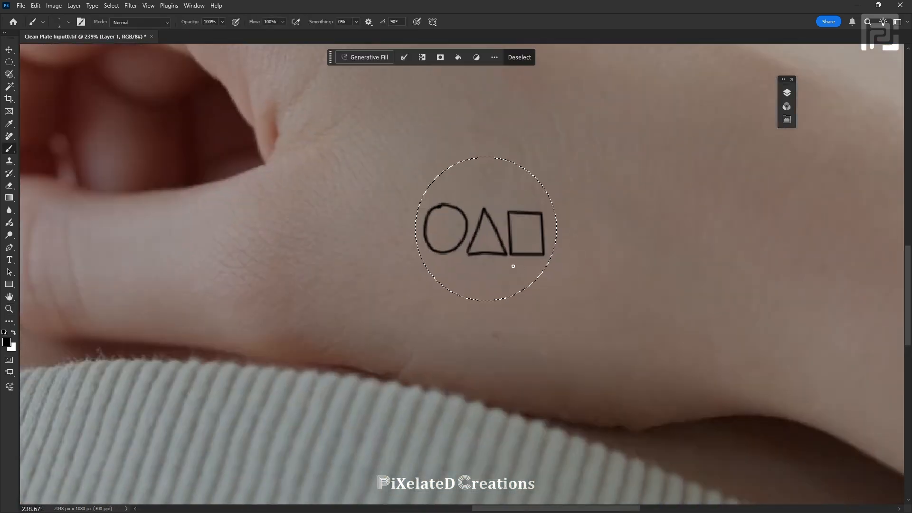
key("ctrl+d")
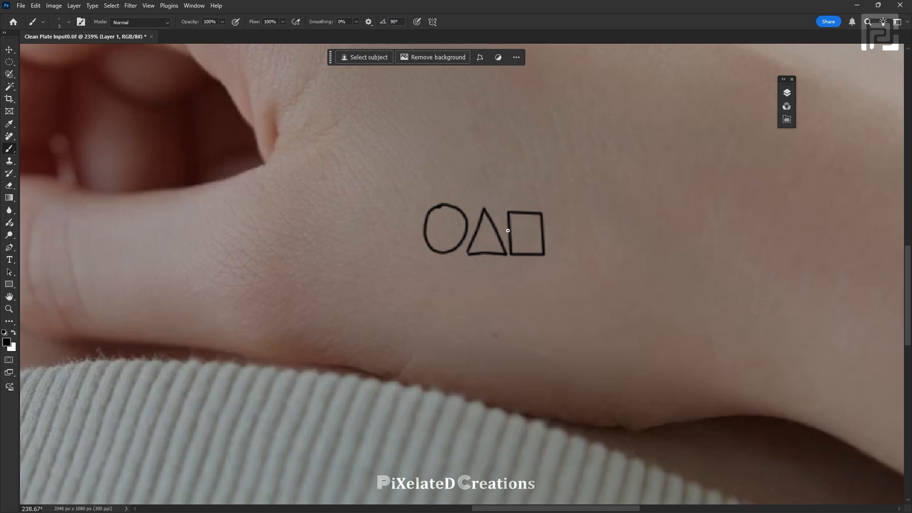
Set the blend mode of the layer with the painted shapes to Overlay
left_click_drag(508, 230, 579, 202)
left_click(787, 93)
left_click(708, 118)
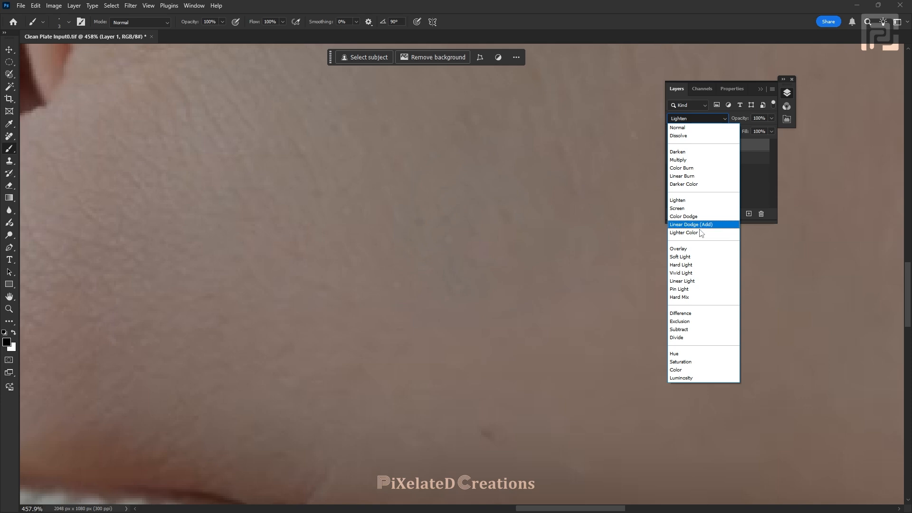
left_click(702, 251)
In the painted shapes layer's blending options, set Blend If for the underlying layer to a split black point of 101/132 and white point 153
left_click(697, 214)
left_click(710, 224)
left_click_drag(133, 220, 186, 219)
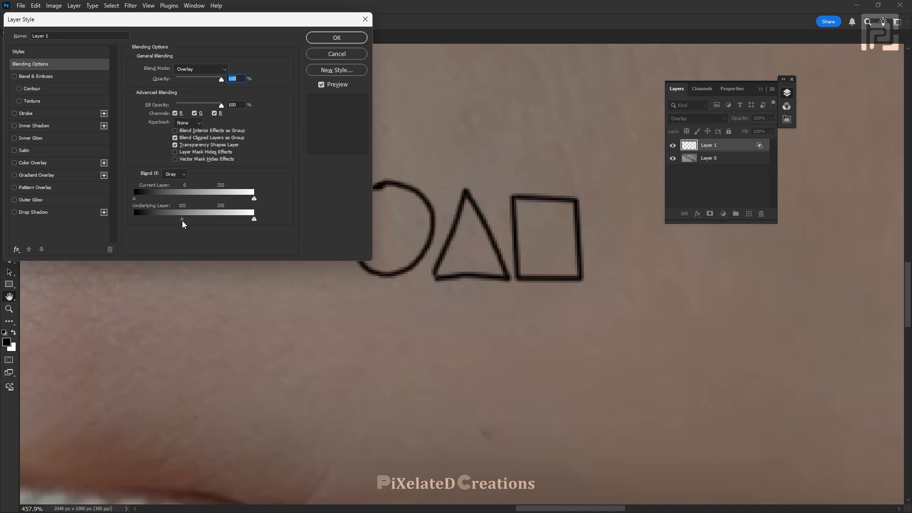
key("alt")
left_click_drag(184, 218, 196, 220)
left_click_drag(254, 219, 208, 233)
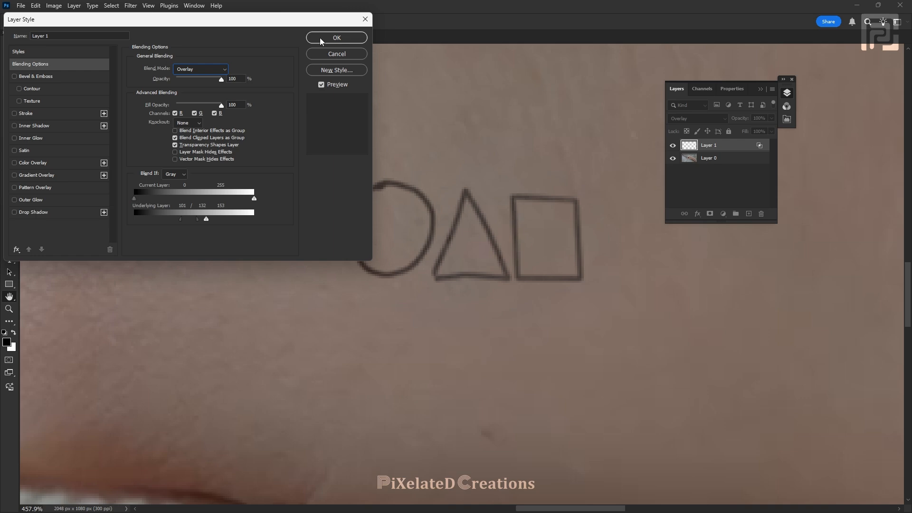
left_click(320, 40)
Merge the painted shapes layer with the hand image layer and switch to Mocha Pro
key("z")
mouse_move(493, 207)
left_mouse_down()
mouse_move(429, 299)
mouse_move(454, 299)
left_mouse_up()
key("b")
key("ctrl+s")
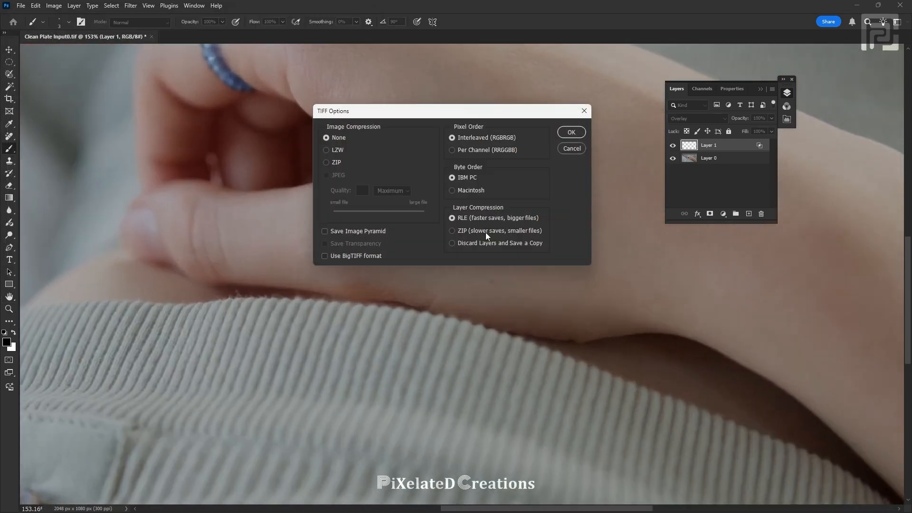
left_click(573, 149)
left_click(717, 159)
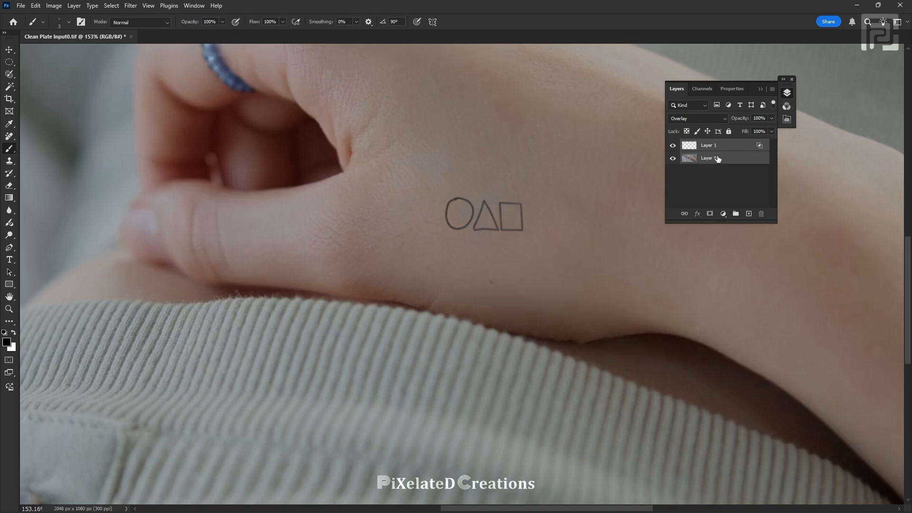
key("ctrl+e")
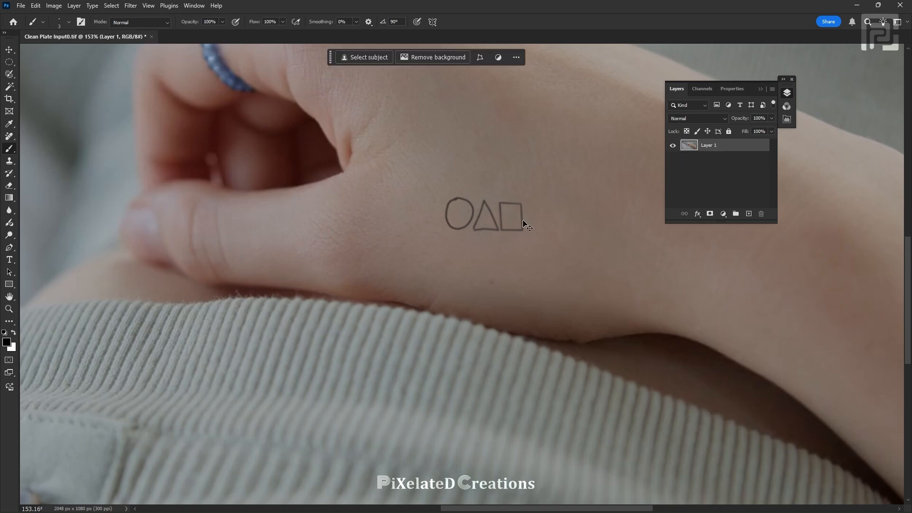
left_click(634, 502)
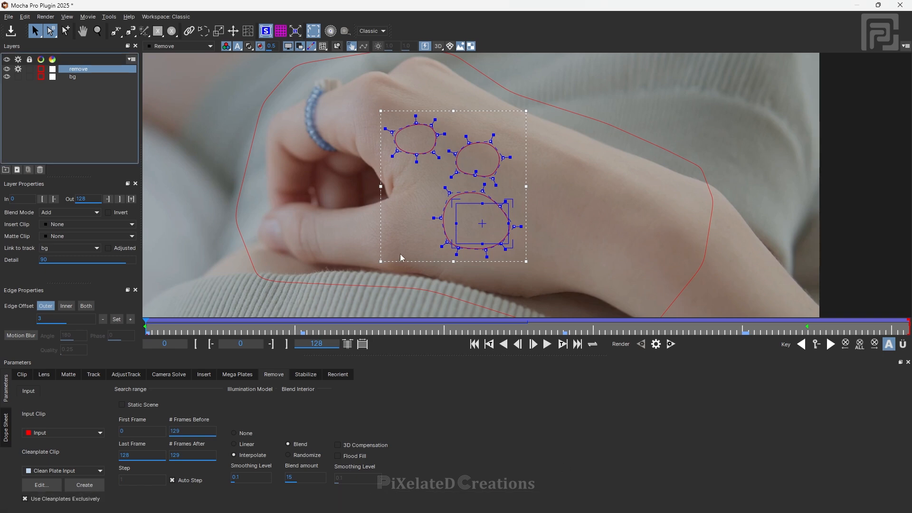
Render the removal on frame 0 and hide the layer outlines in the viewer to inspect the new tattoo
left_click(656, 343)
key("z")
left_click(515, 185)
left_click(515, 186)
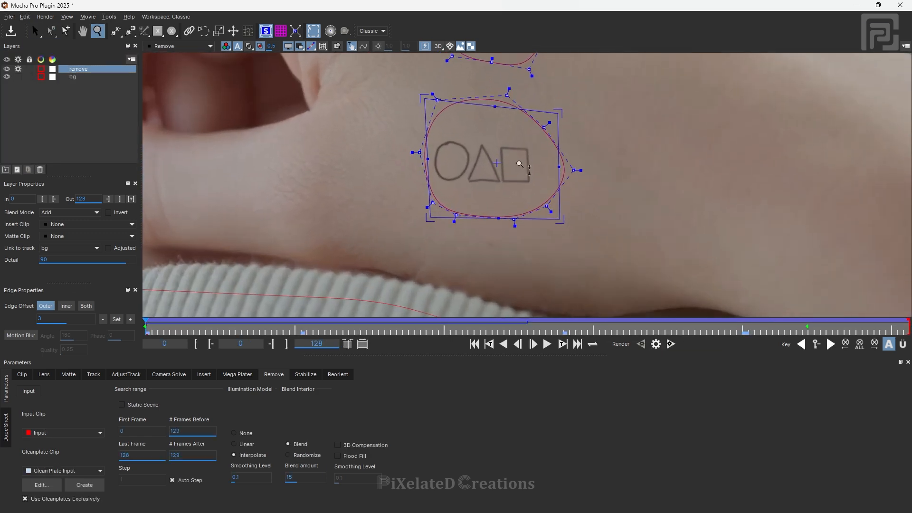
key("s")
left_click(288, 46)
scroll(449, 193, "up", 3)
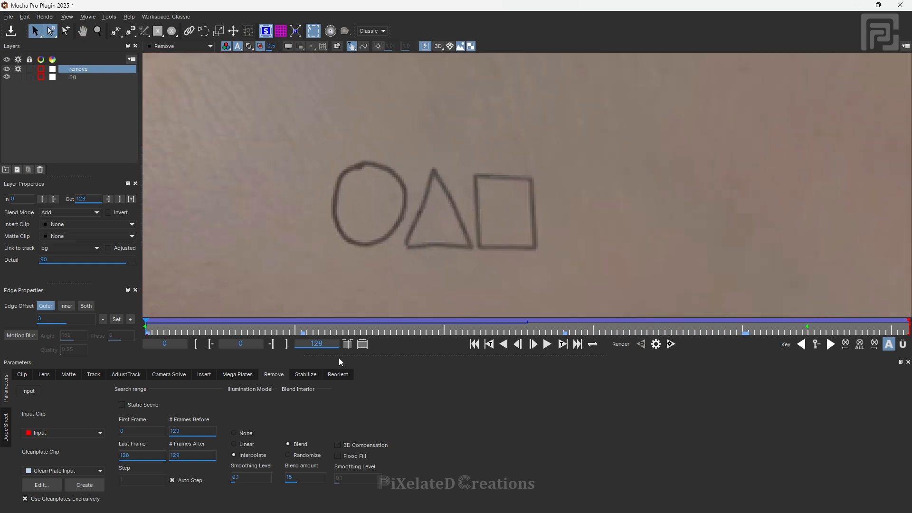
scroll(455, 188, "down", 6)
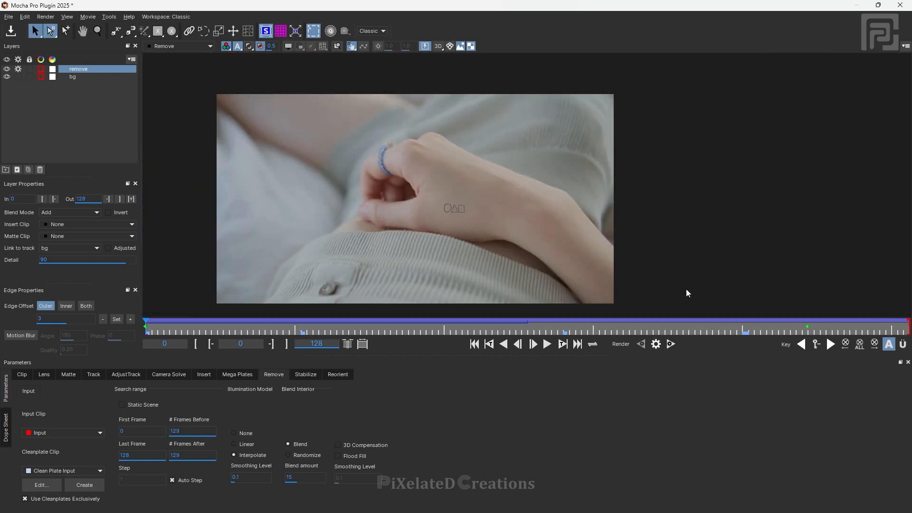
Go to frame 100 and examine the rendered circle, triangle and square tattoo on the hand up close
left_click(731, 326)
left_click_drag(731, 325, 739, 327)
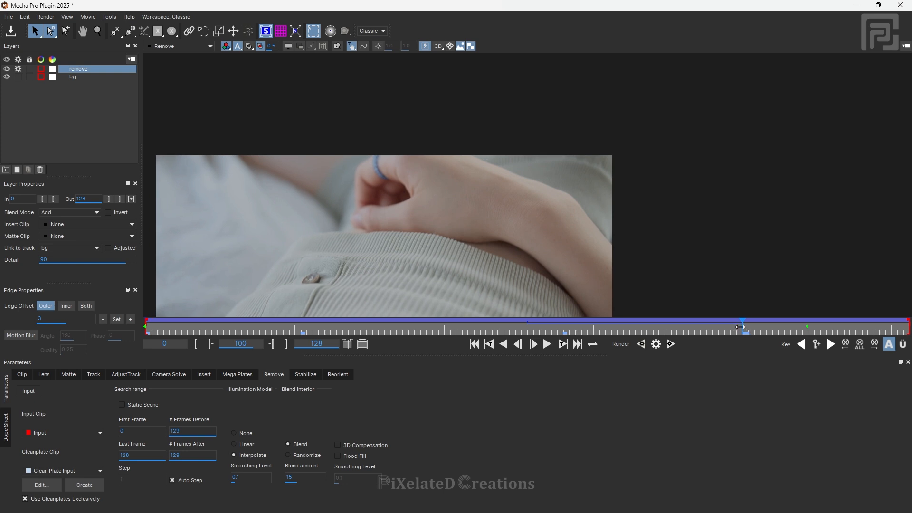
scroll(449, 204, "up", 5)
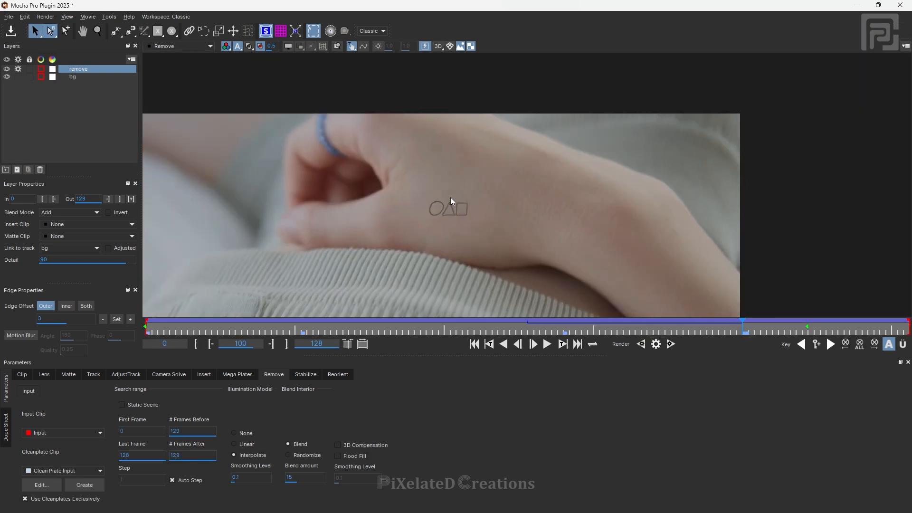
scroll(456, 204, "up", 2)
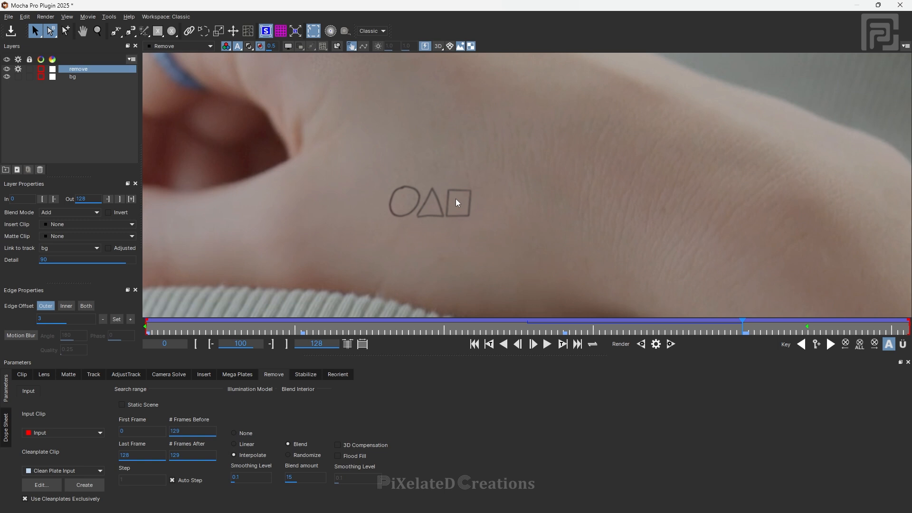
scroll(456, 200, "down", 2)
scroll(455, 198, "up", 3)
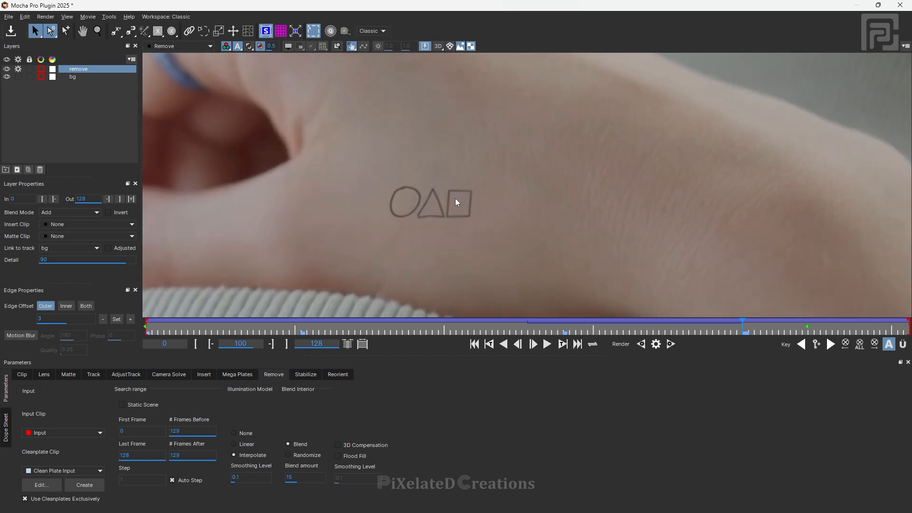
scroll(454, 198, "down", 4)
scroll(454, 198, "down", 2)
scroll(454, 184, "up", 3)
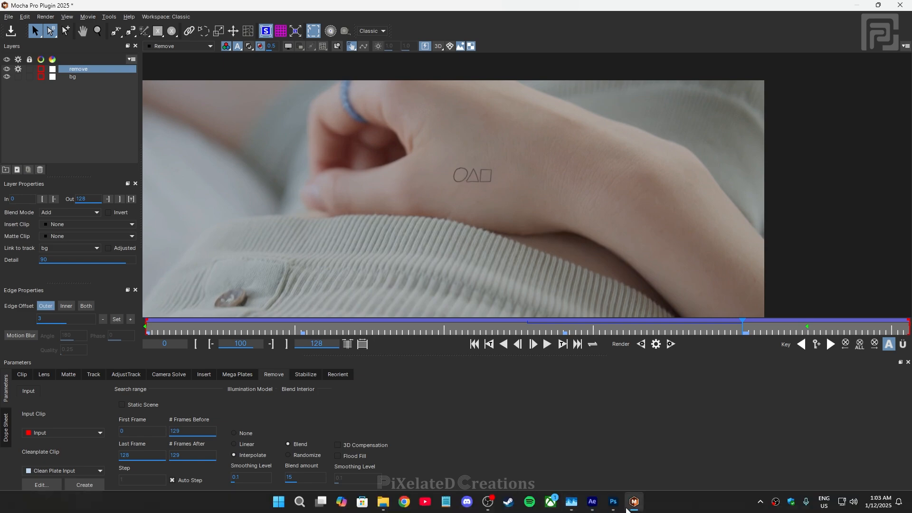
Switch to Photoshop and delete the layer with the painted circle, triangle and square from the clean plate
mouse_move(613, 501)
left_click(614, 473)
left_click(748, 213)
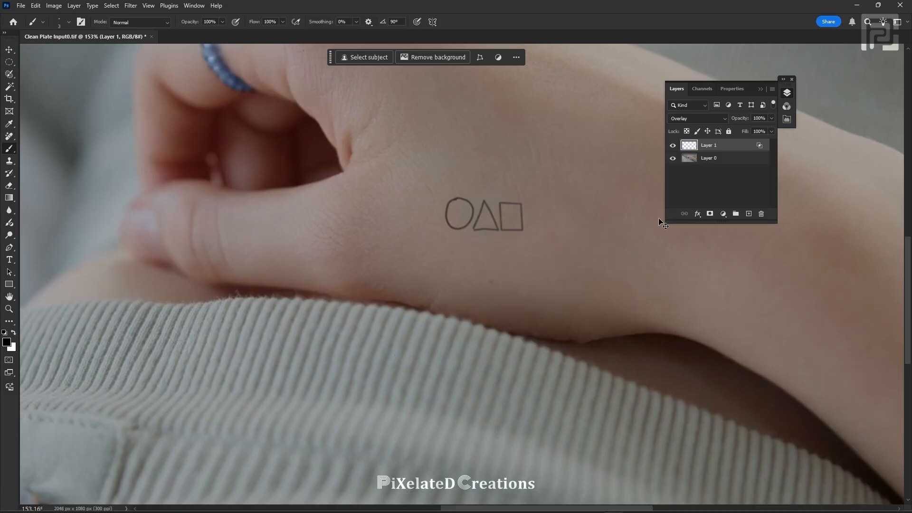
left_click_drag(747, 146, 760, 214)
left_click(786, 93)
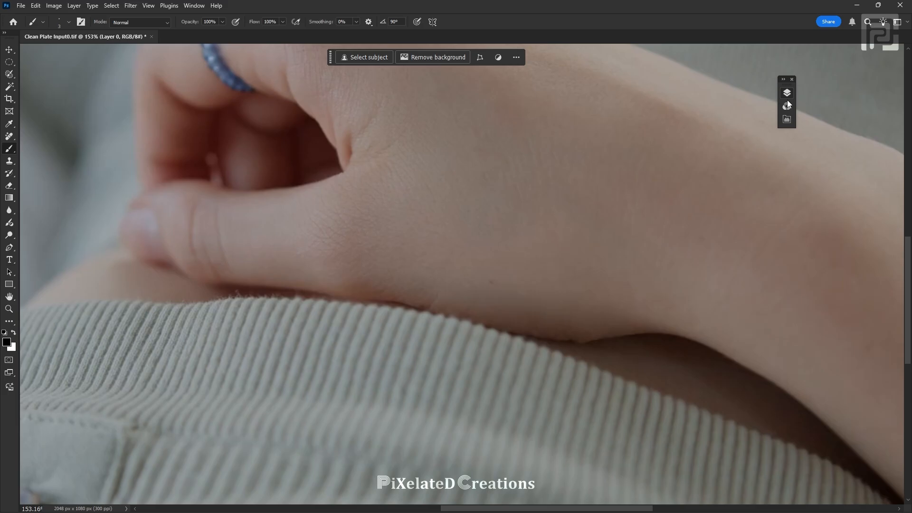
Switch to Mocha Pro, check the clean plate list, and render the removal forward through the whole clip
key("alt+Tab")
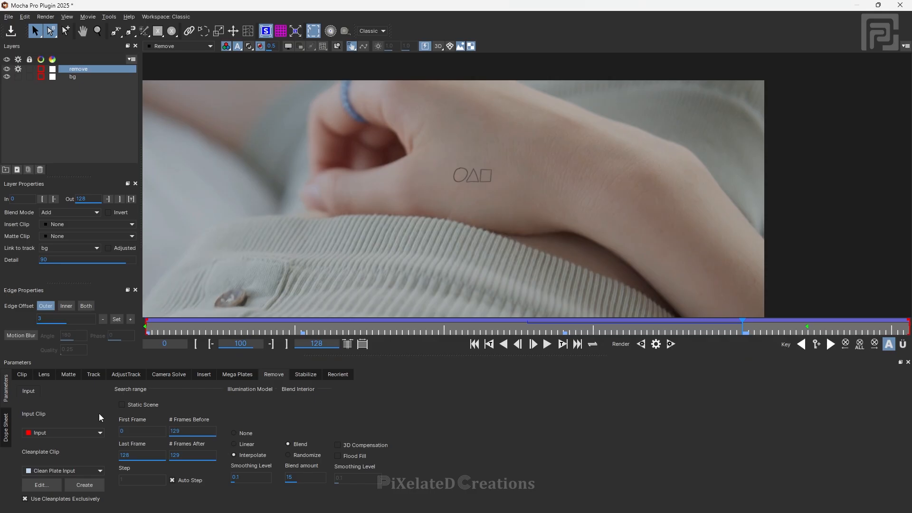
left_click(42, 485)
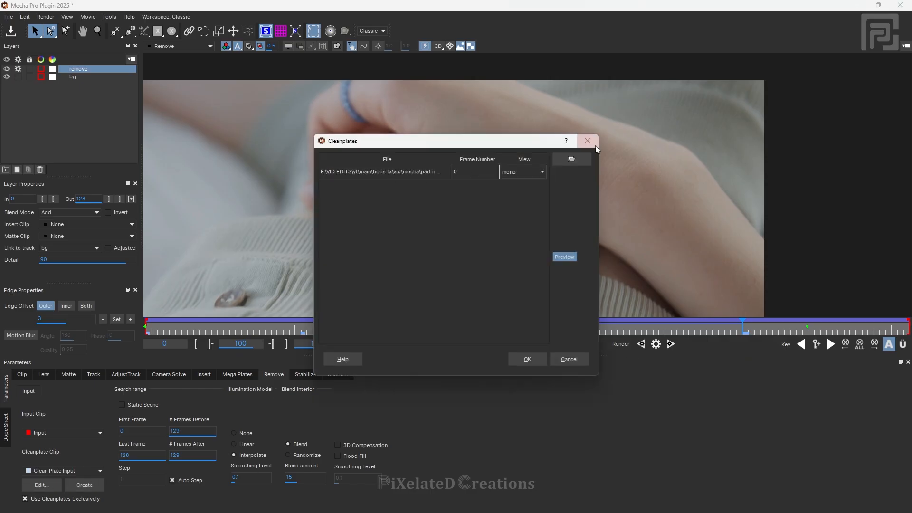
left_click(588, 140)
left_click(655, 345)
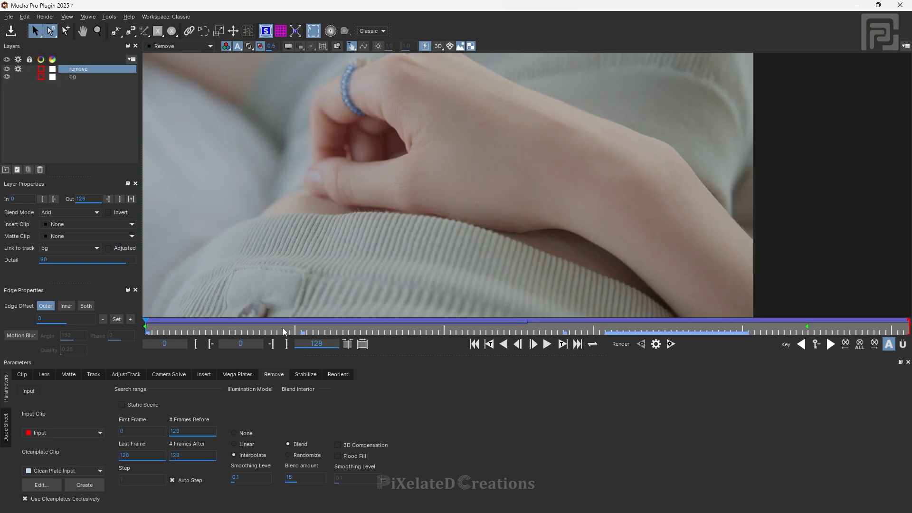
scroll(584, 291, "down", 2)
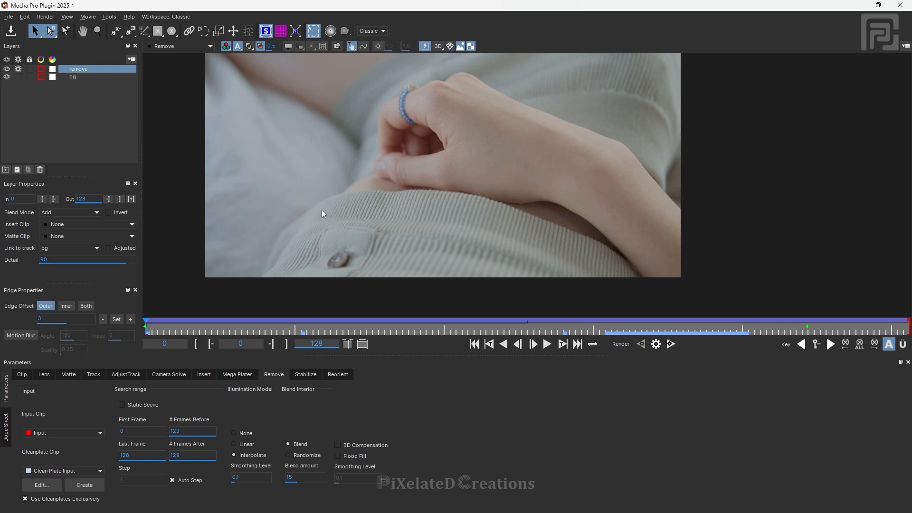
left_click(670, 345)
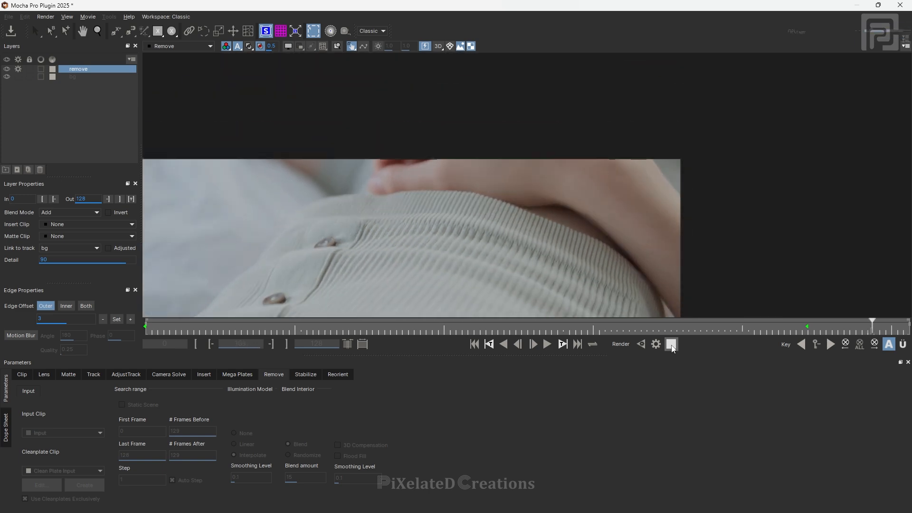
Play the rendered clip in the Big Picture workspace and restore the Classic workspace
scroll(502, 147, "up", 3)
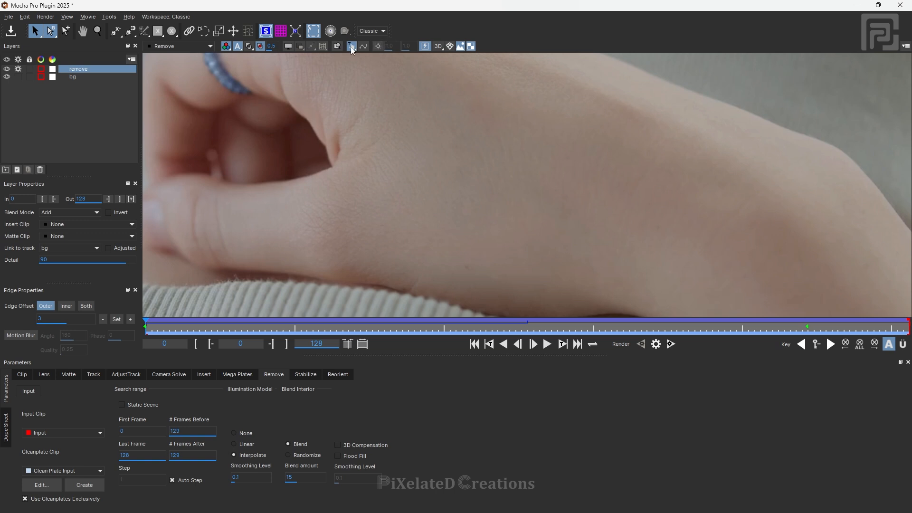
left_click(373, 30)
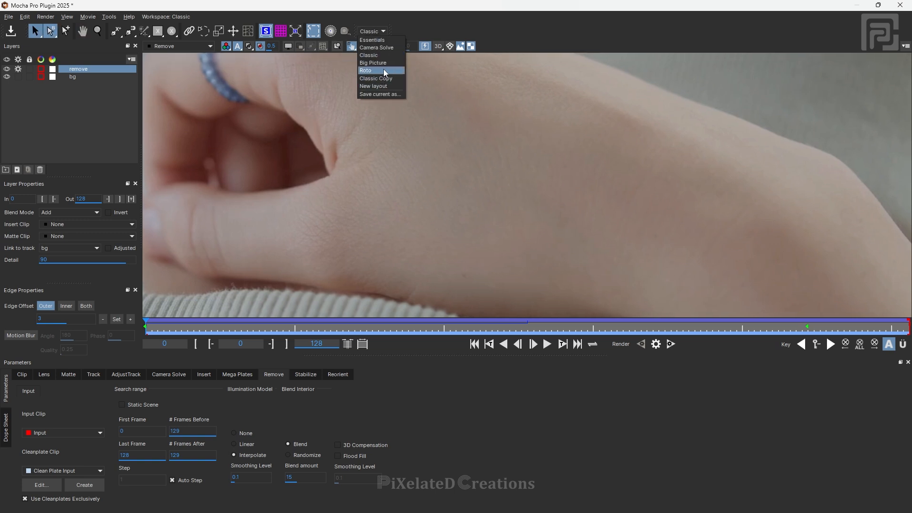
left_click(383, 69)
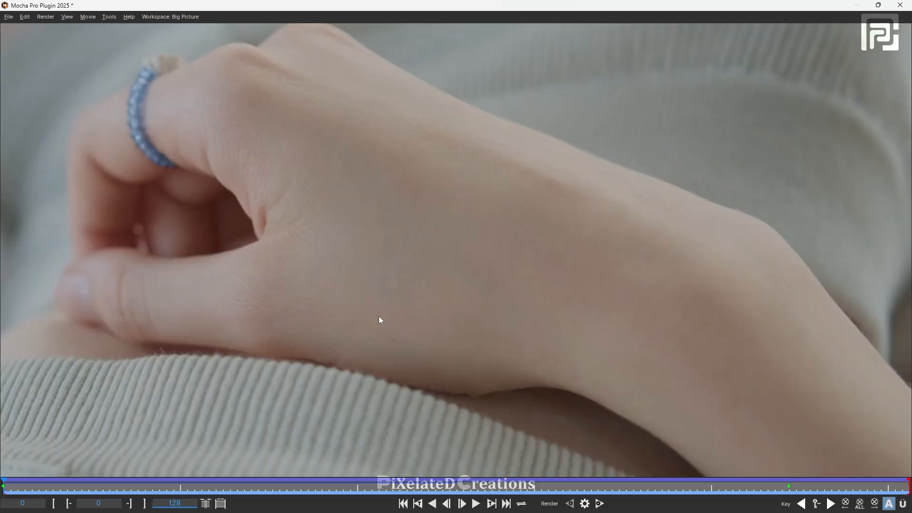
key("space")
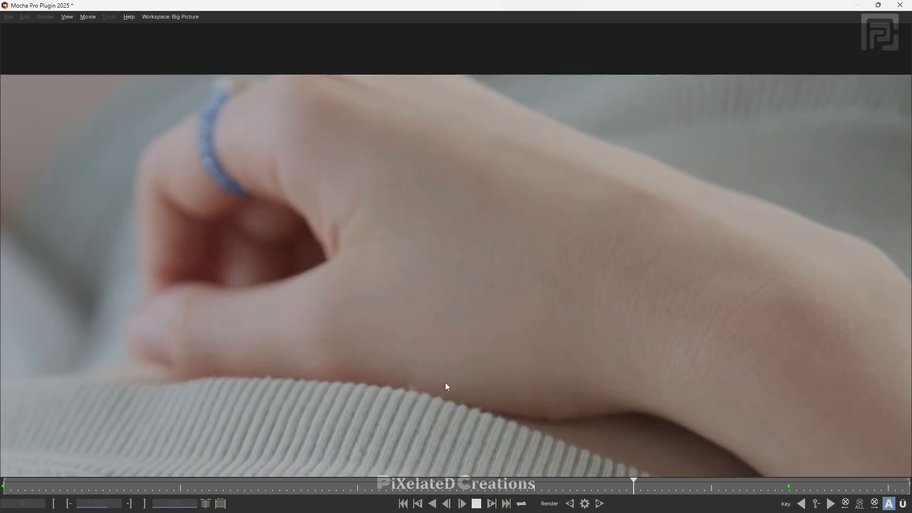
left_click(170, 17)
left_click(182, 44)
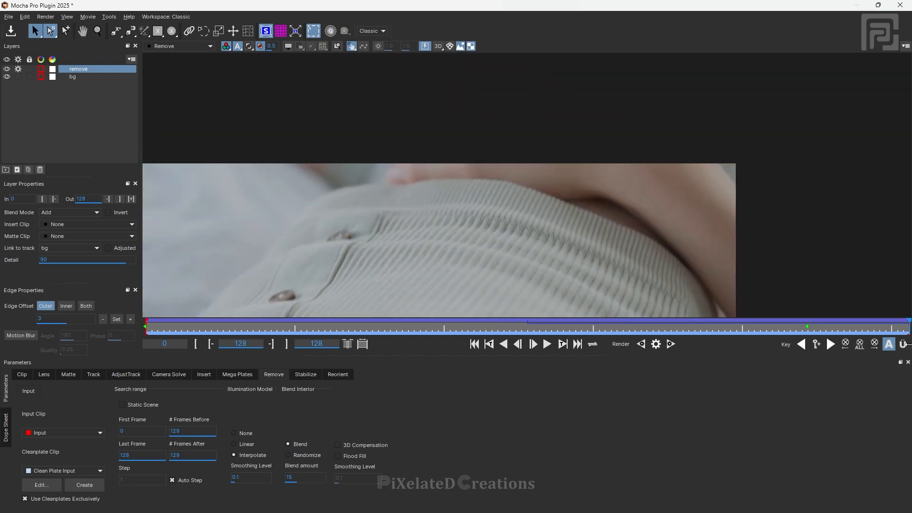
Save the Mocha project, return to After Effects, and select the Remove vid.mp4 layer to show its effect controls
left_click(11, 31)
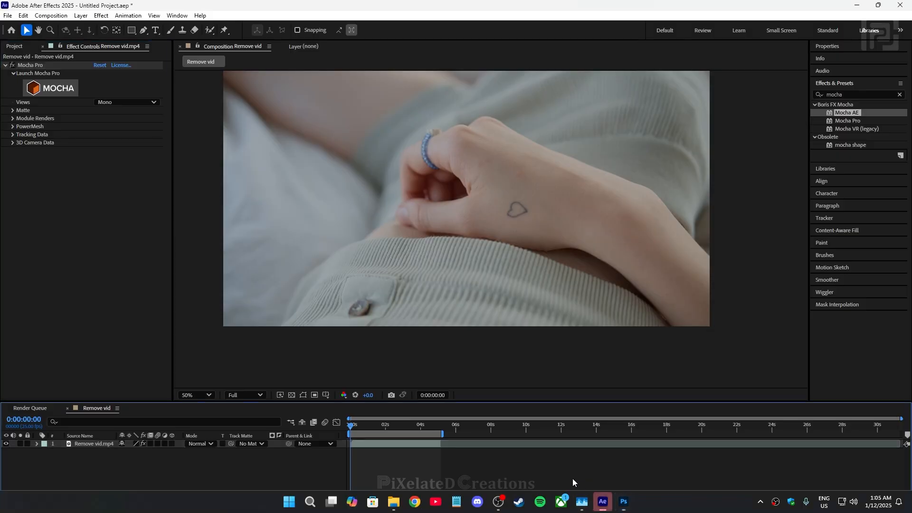
left_click_drag(407, 425, 366, 441)
left_click(380, 449)
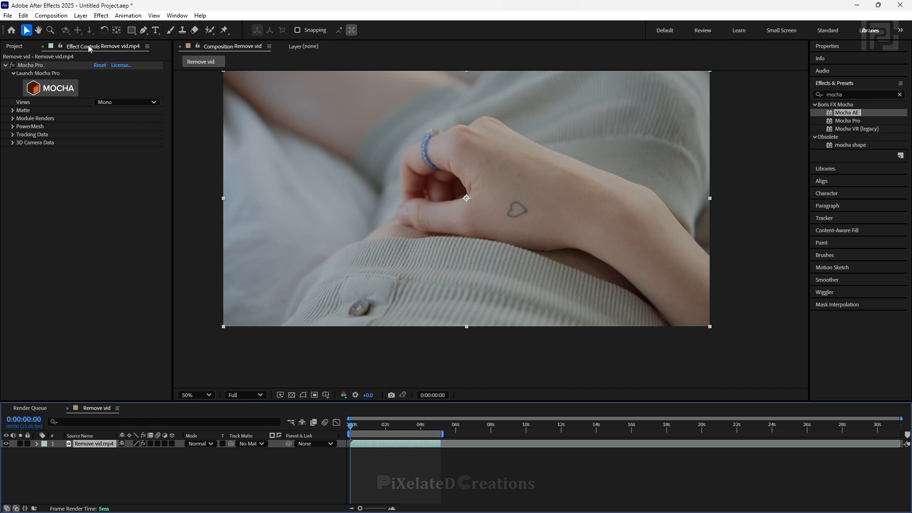
left_click(178, 16)
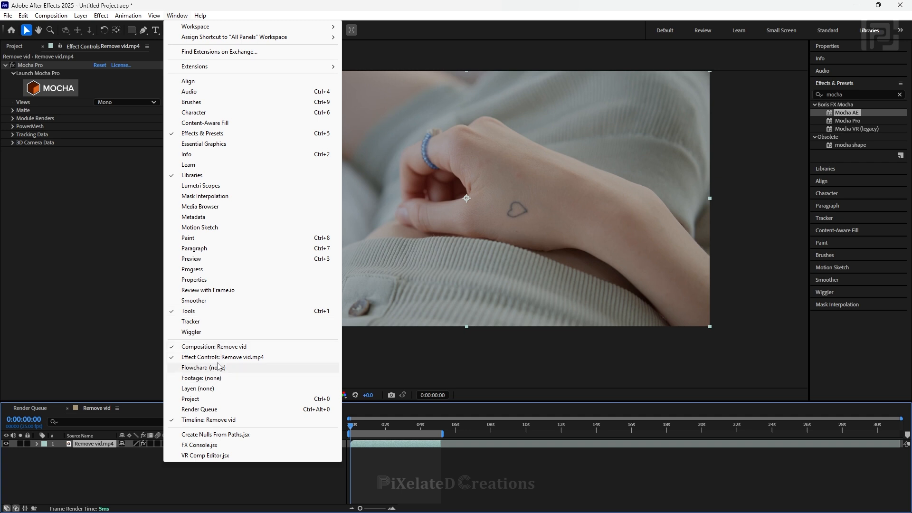
left_click(75, 215)
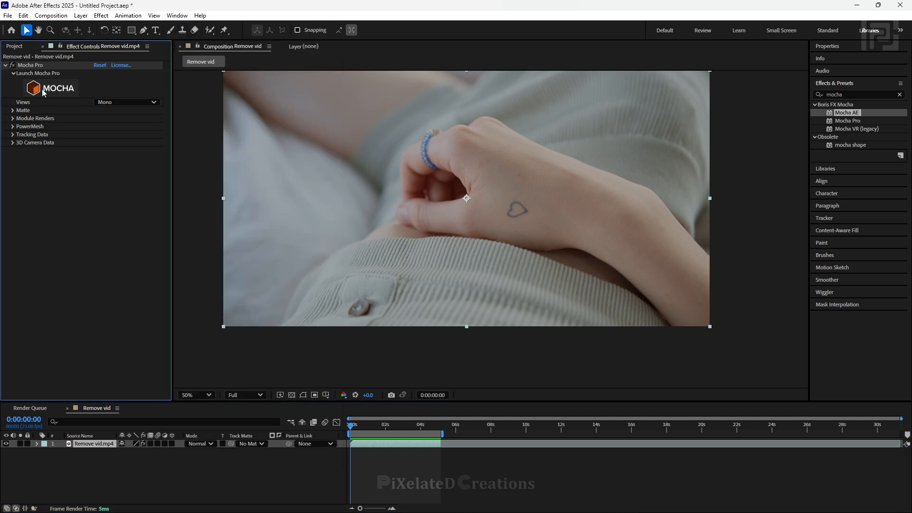
In the Mocha Pro effect's module renders, set the module to Remove and enable Render
left_click(13, 118)
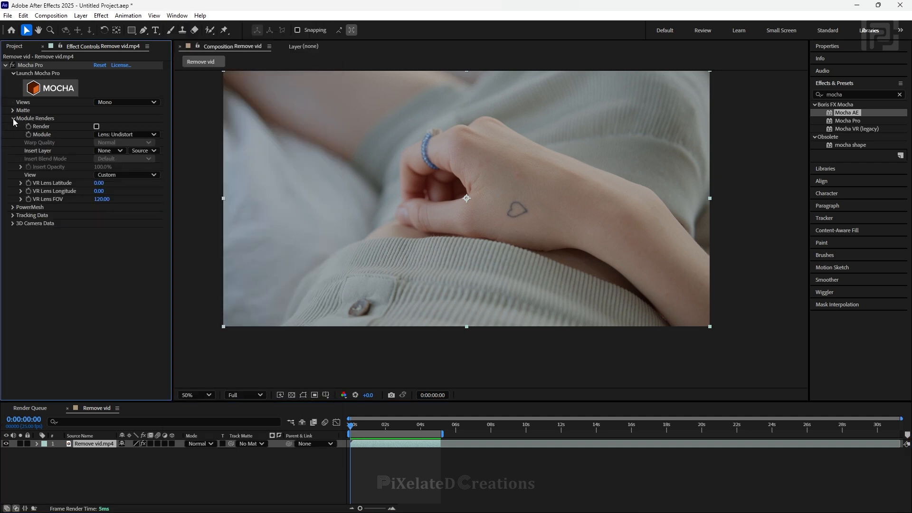
left_click(120, 134)
left_click(119, 138)
left_click(119, 135)
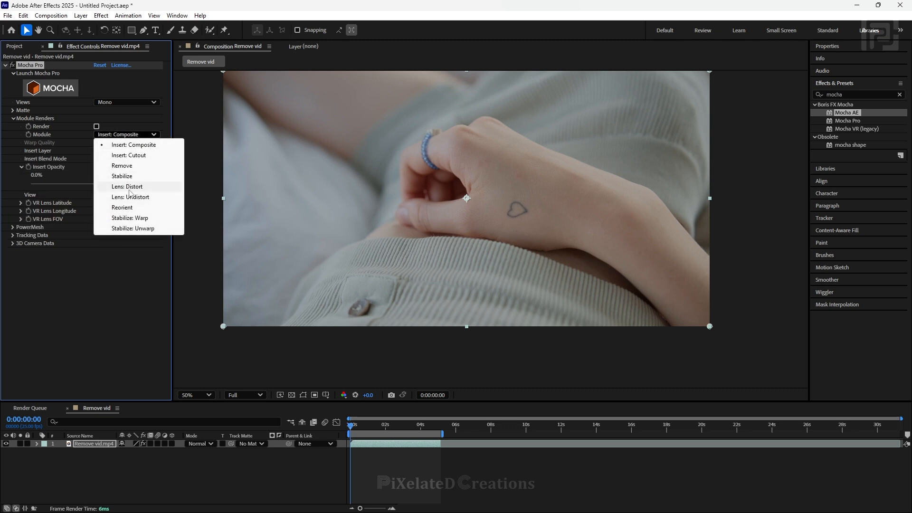
left_click(127, 166)
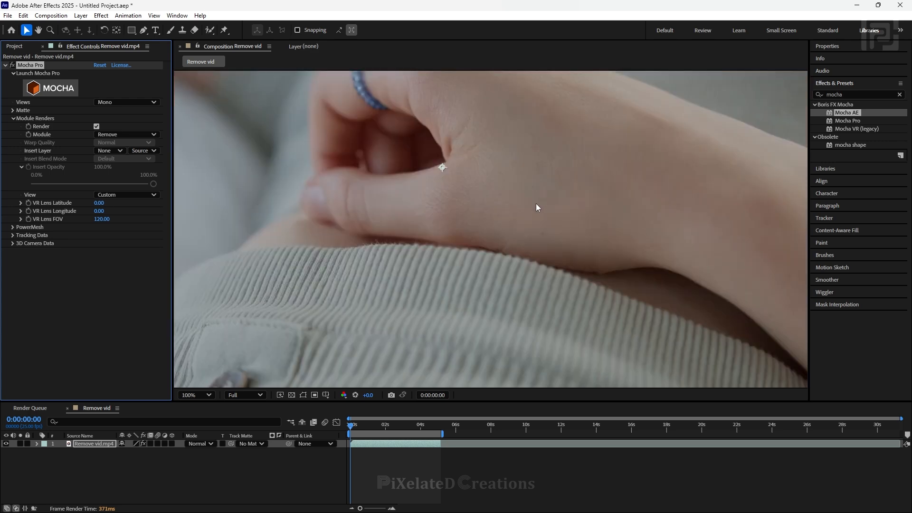
Examine the cleaned hand in the composition and scrub around the first frames
scroll(523, 200, "up", 2)
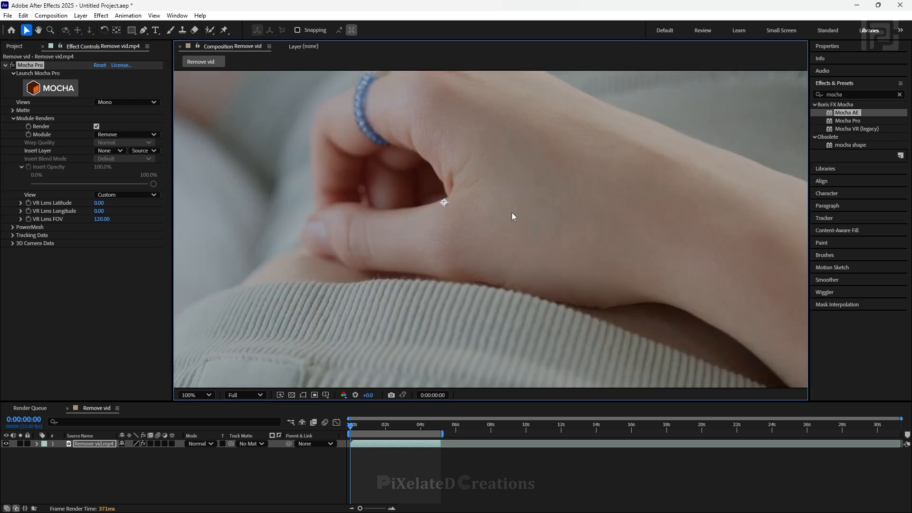
key("comma")
key("comma")
mouse_move(351, 431)
left_mouse_down()
mouse_move(386, 433)
mouse_move(351, 433)
left_mouse_up()
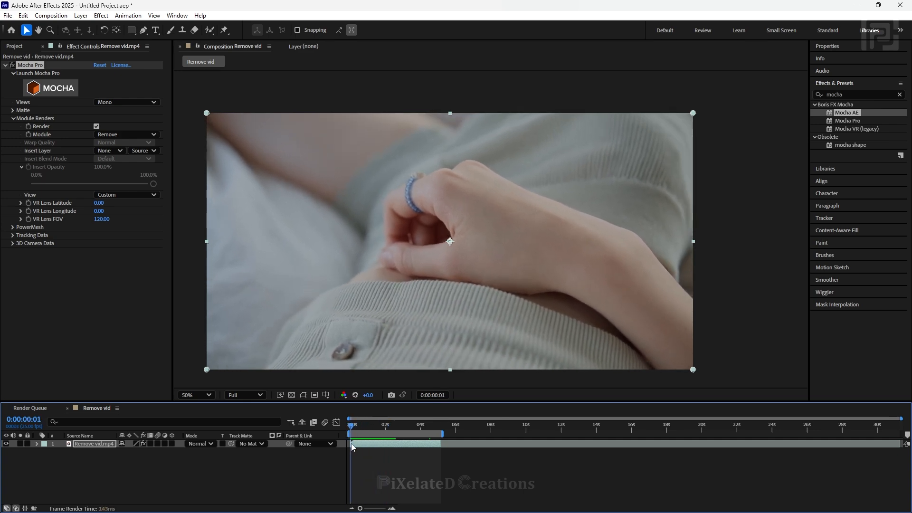